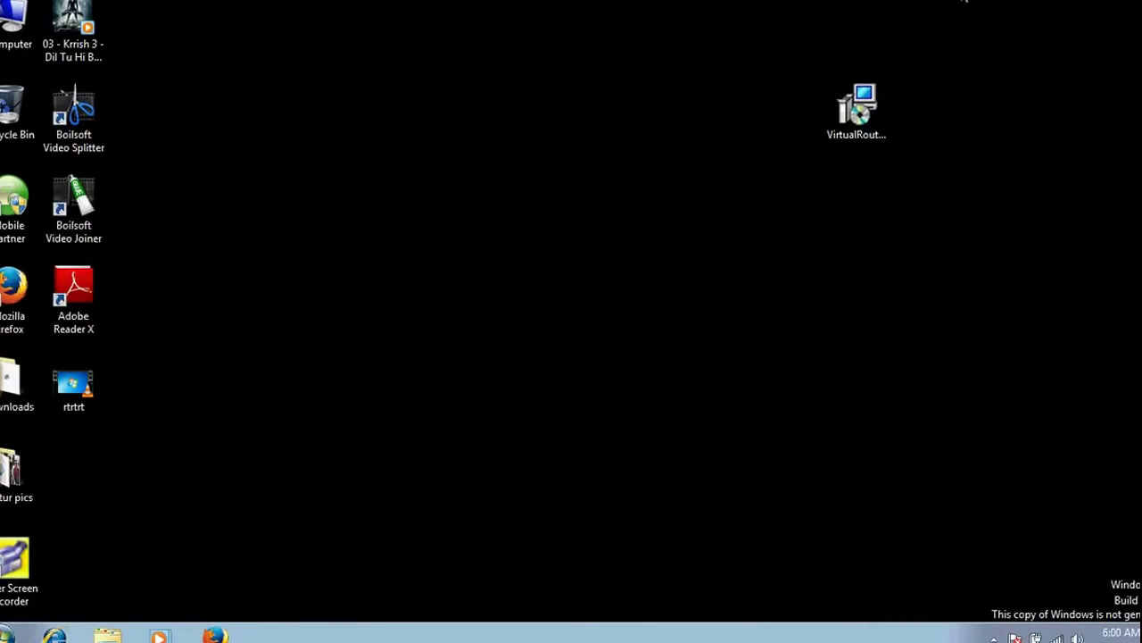
- Launch Firefox and search Google for 'virtual router' using the suggestion list
left_click(12, 295)
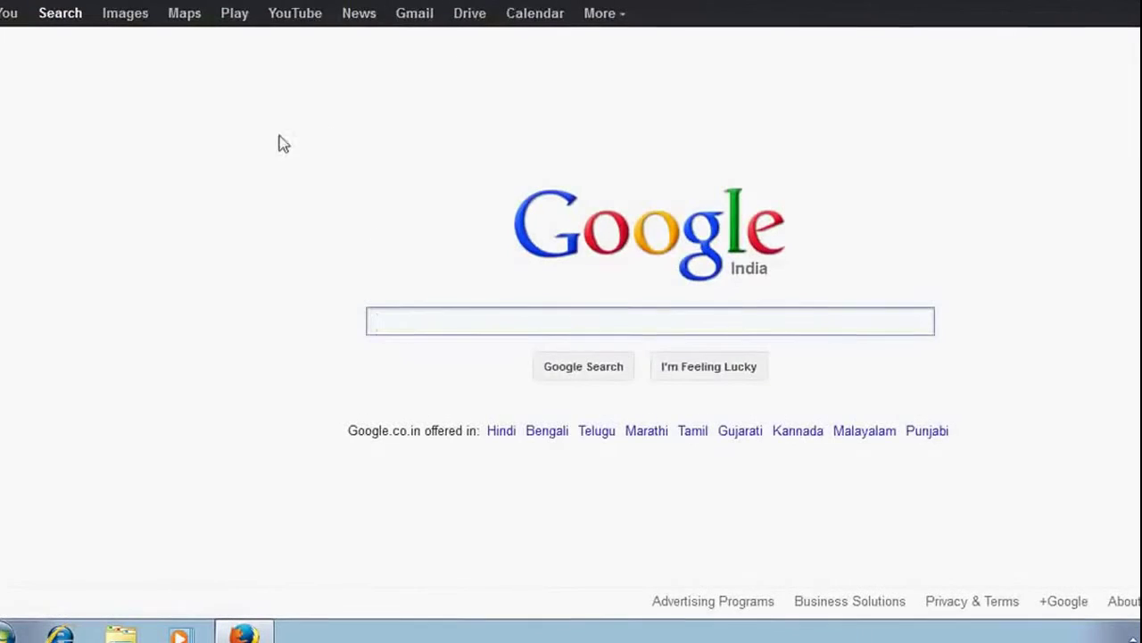
left_click(423, 321)
type("v")
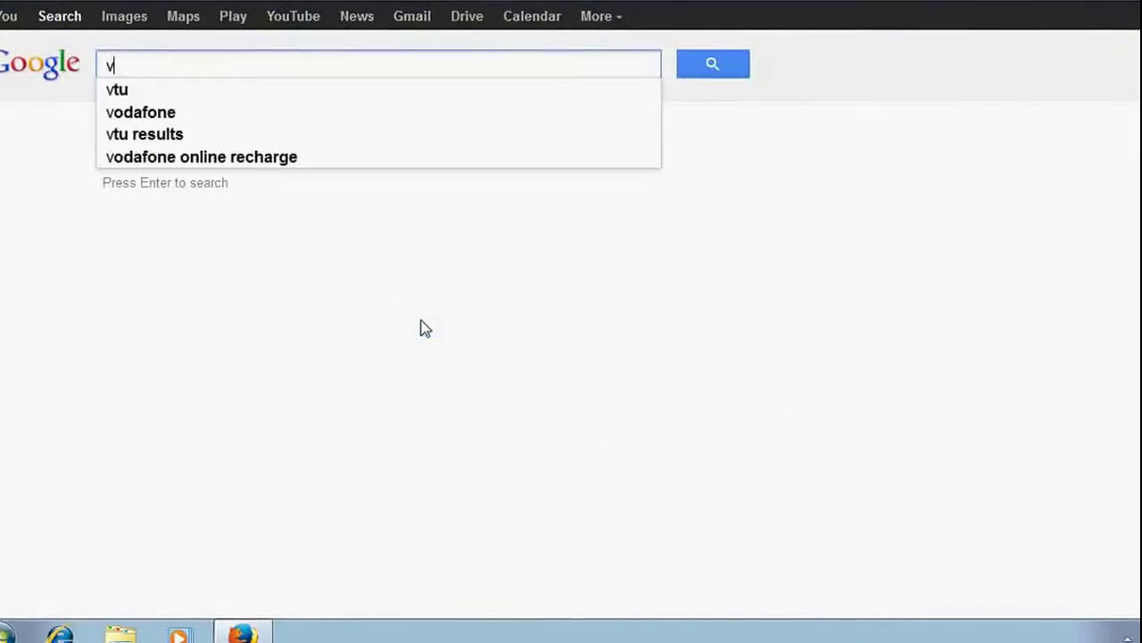
type("irtu")
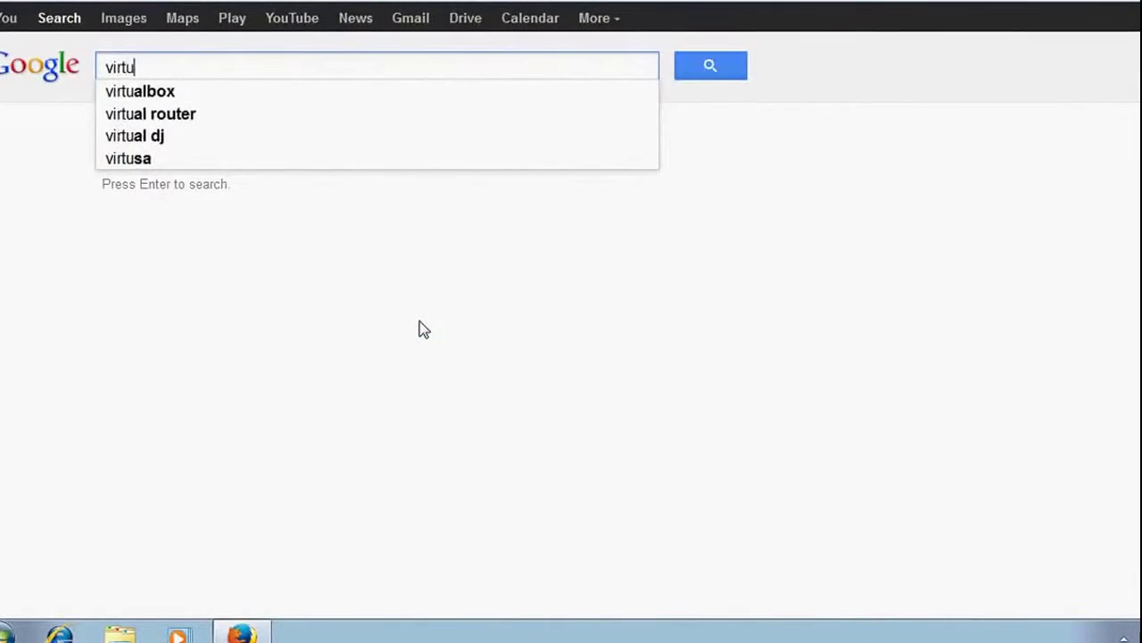
type("al r")
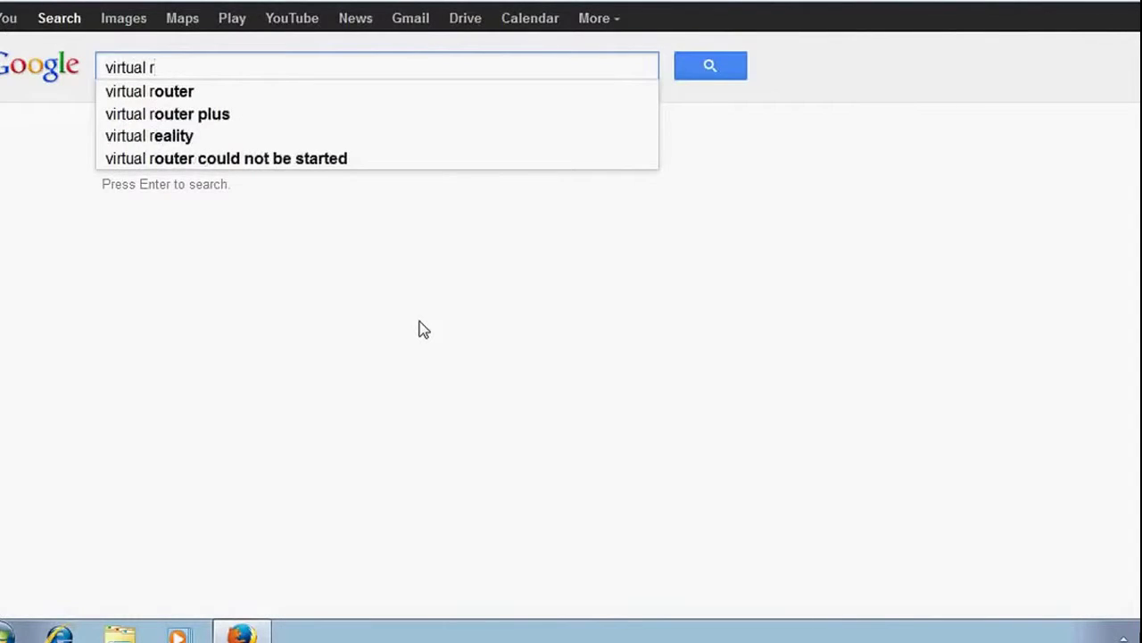
left_click(188, 98)
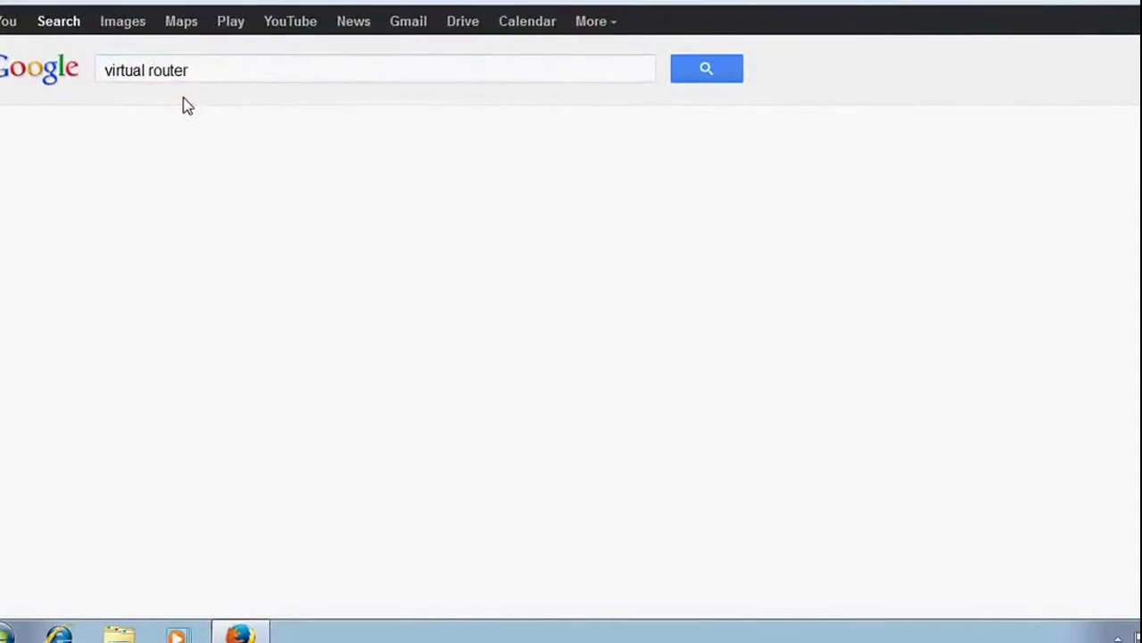
- Download VirtualRouterInstaller.msi from the CodePlex Virtual Router page via IDM and open its folder
left_click(284, 204)
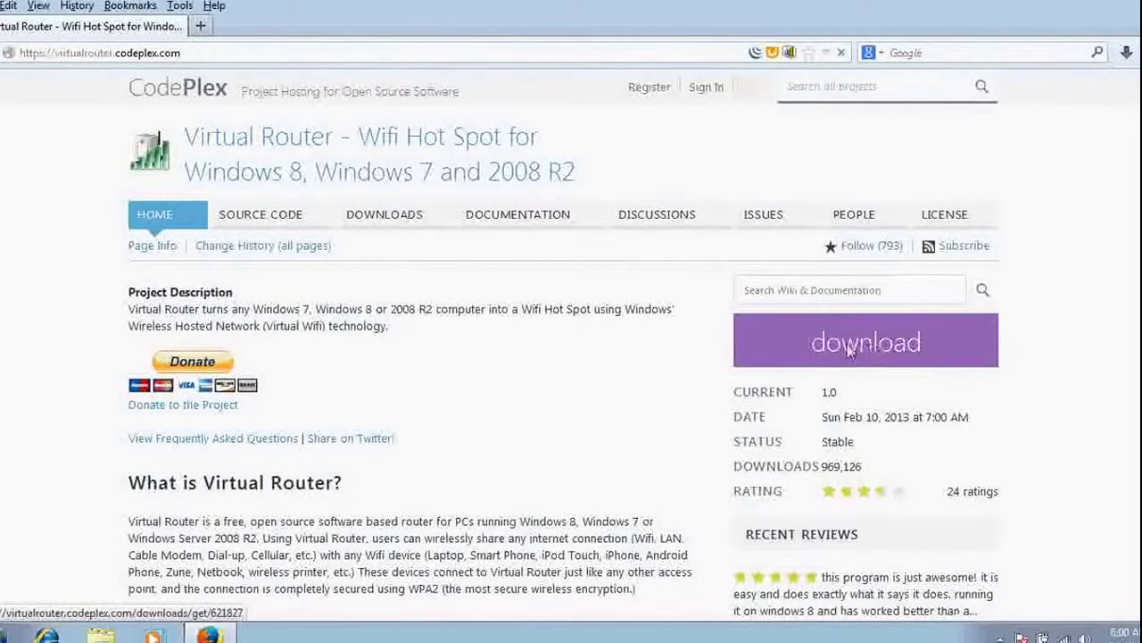
left_click(830, 353)
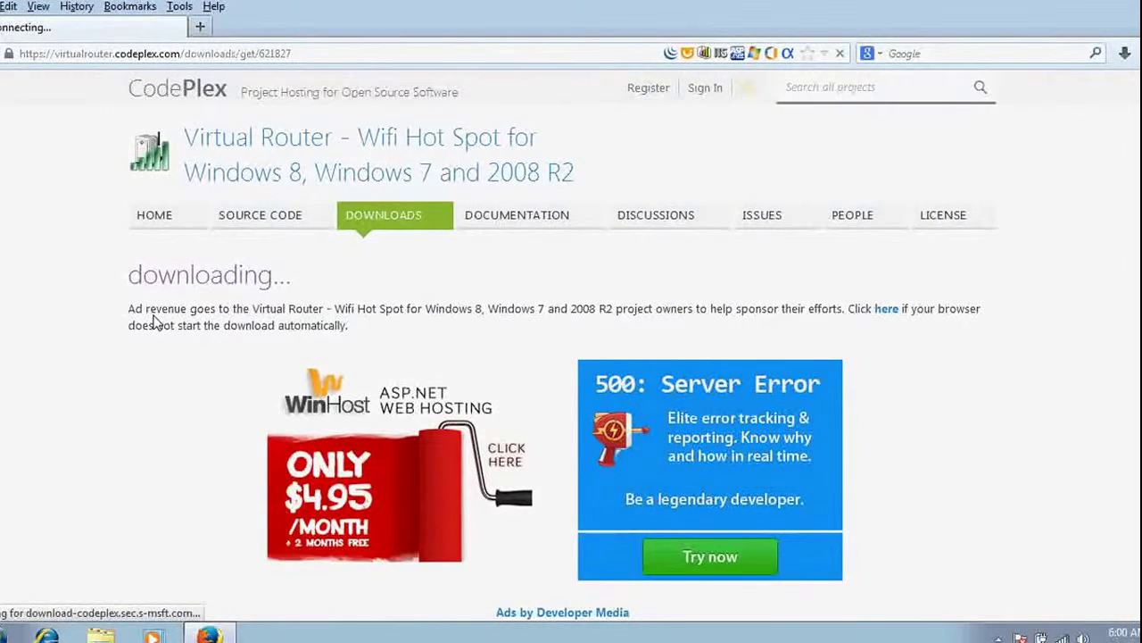
left_click(562, 373)
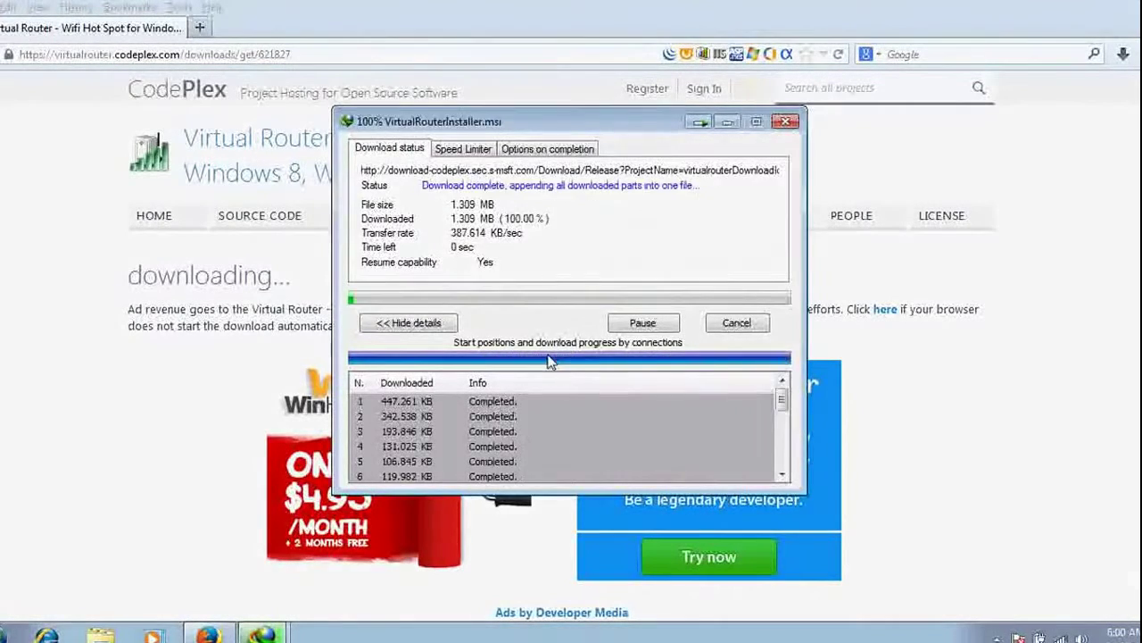
left_click(606, 367)
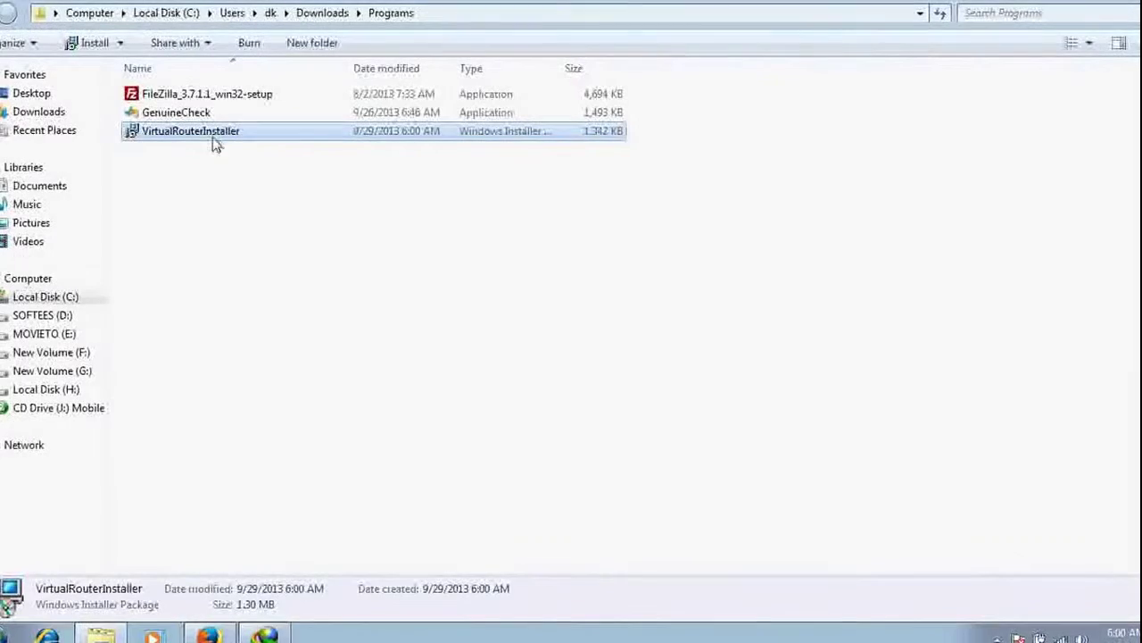
- Cut VirtualRouterInstaller from Downloads\Programs and paste it onto the desktop, declining the IDM prompt
right_click(211, 136)
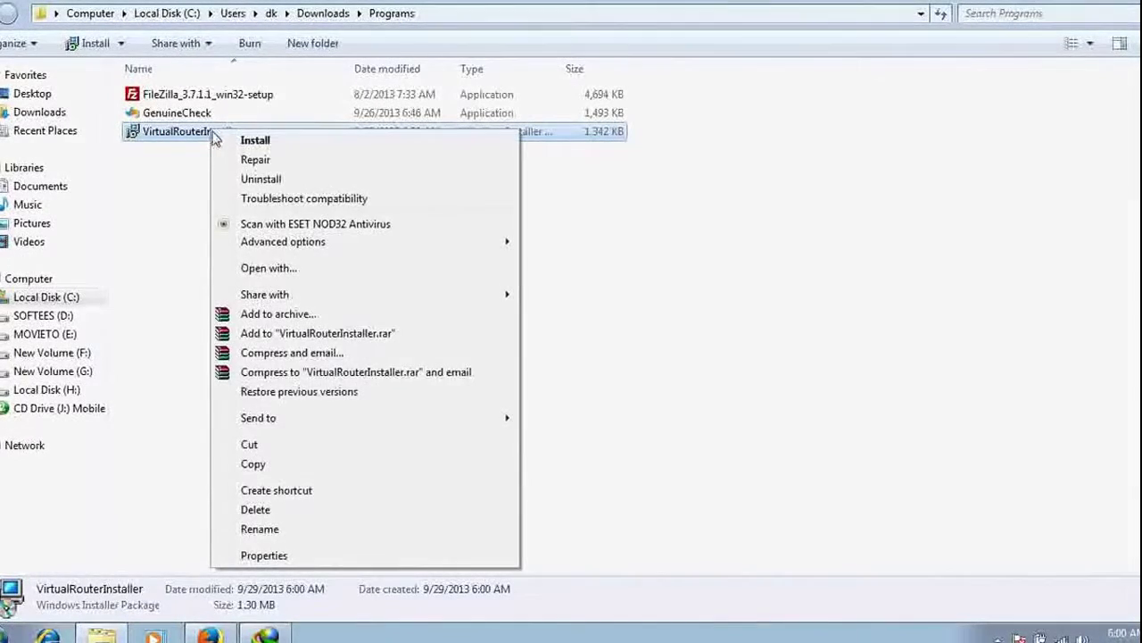
left_click(253, 445)
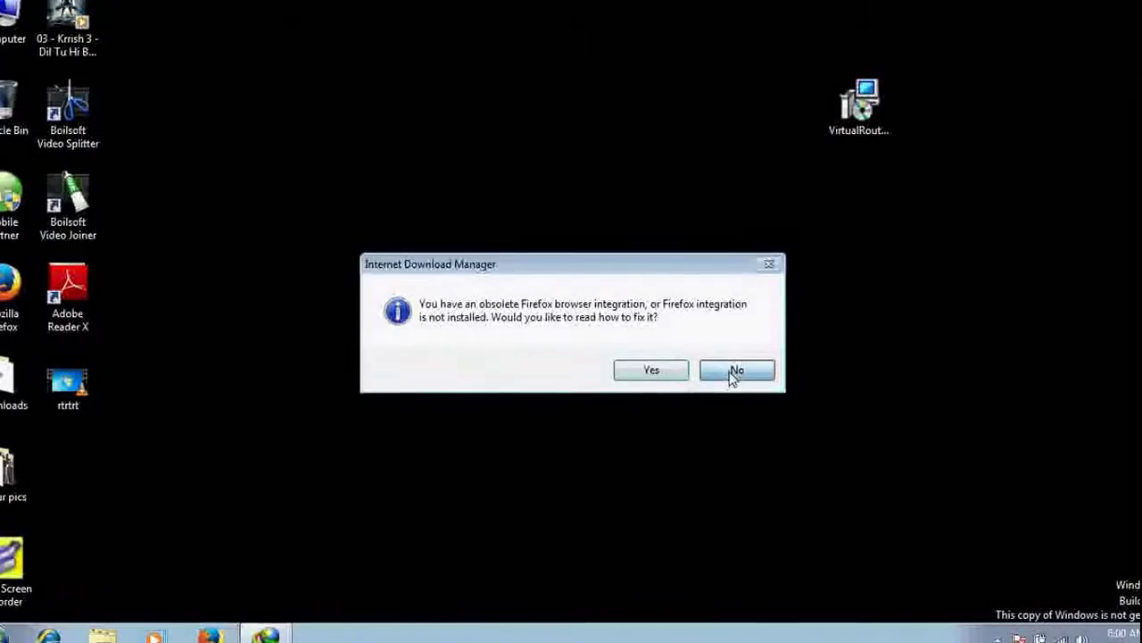
left_click(736, 371)
right_click(531, 199)
left_click(572, 274)
left_click(579, 253)
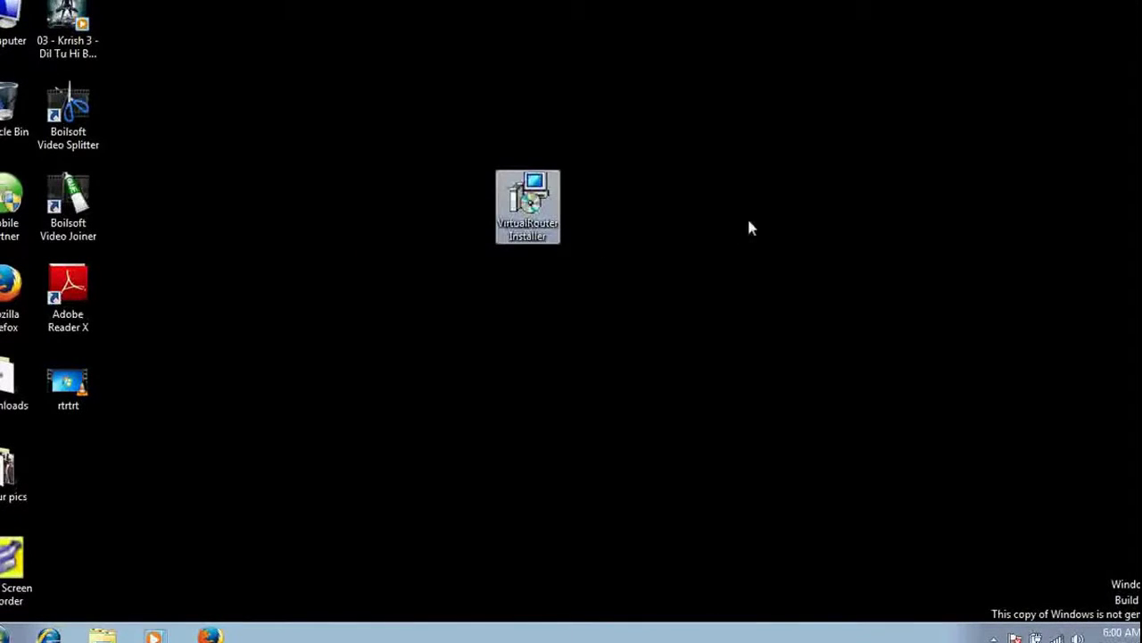
left_click(566, 269)
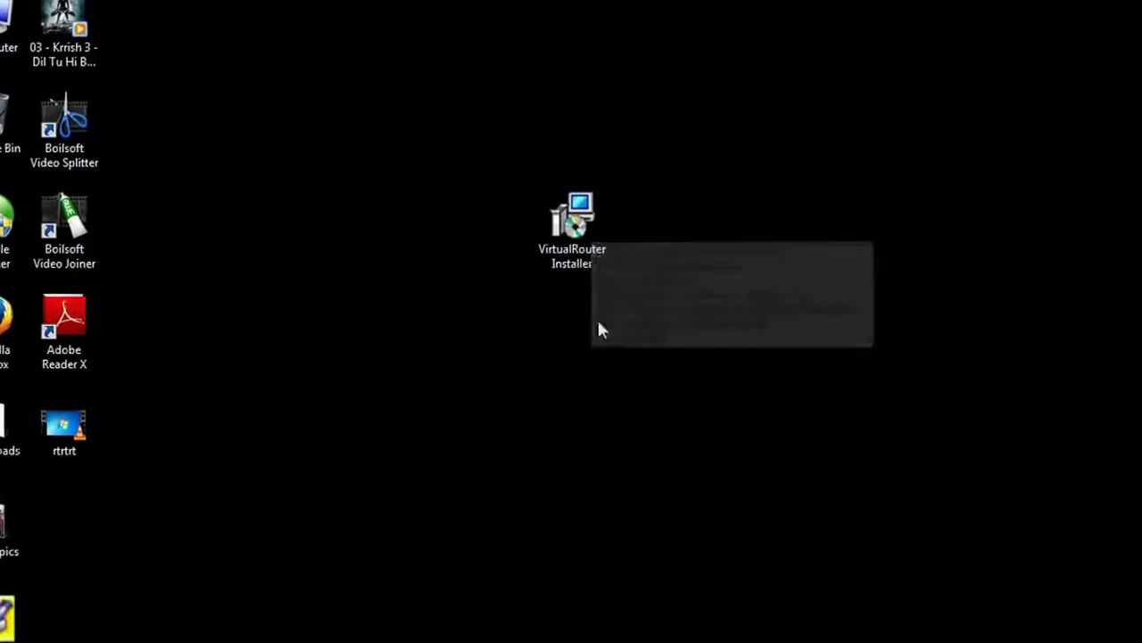
- Run VirtualRouterInstaller and install Virtual Router v1.0 into the default C:\Program Files\Virtual Router\ folder
double_click(572, 228)
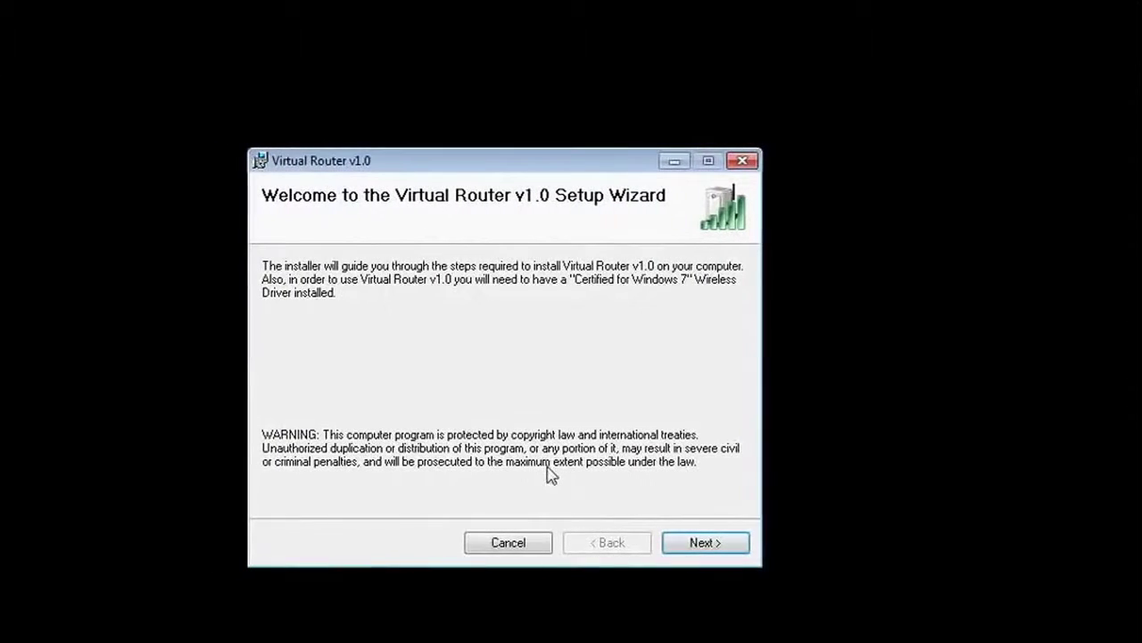
left_click(703, 542)
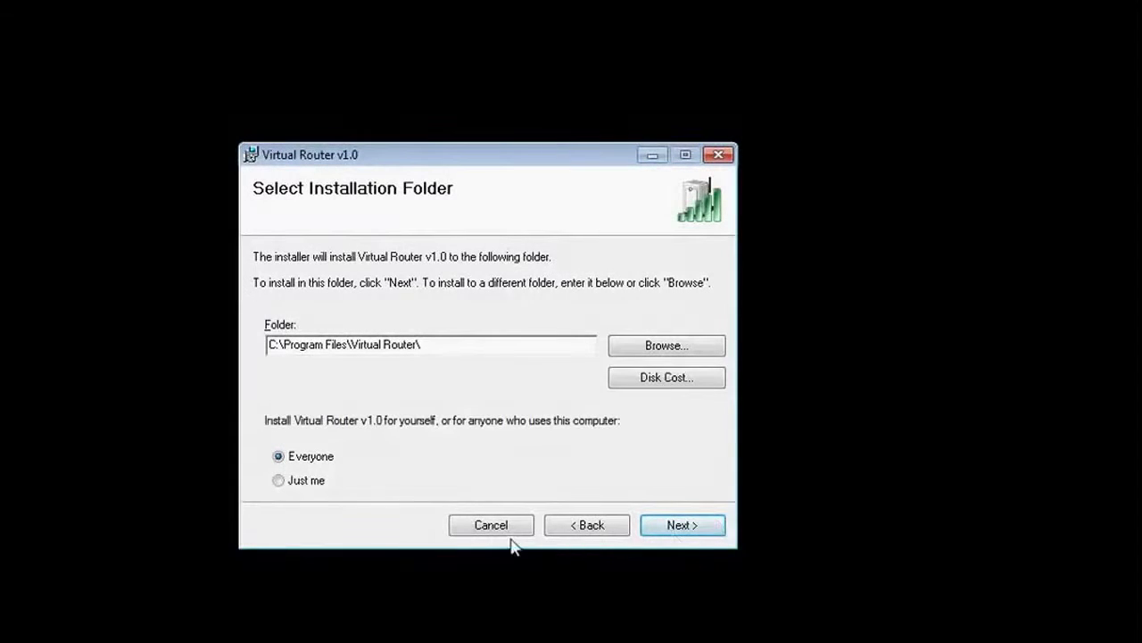
left_click(683, 527)
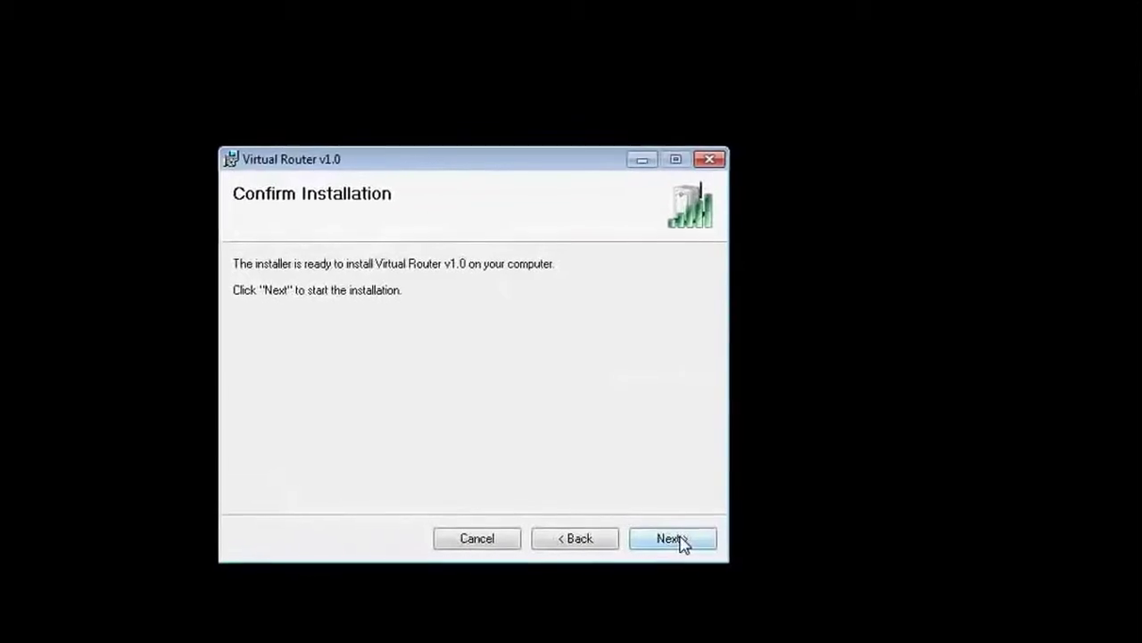
left_click(676, 542)
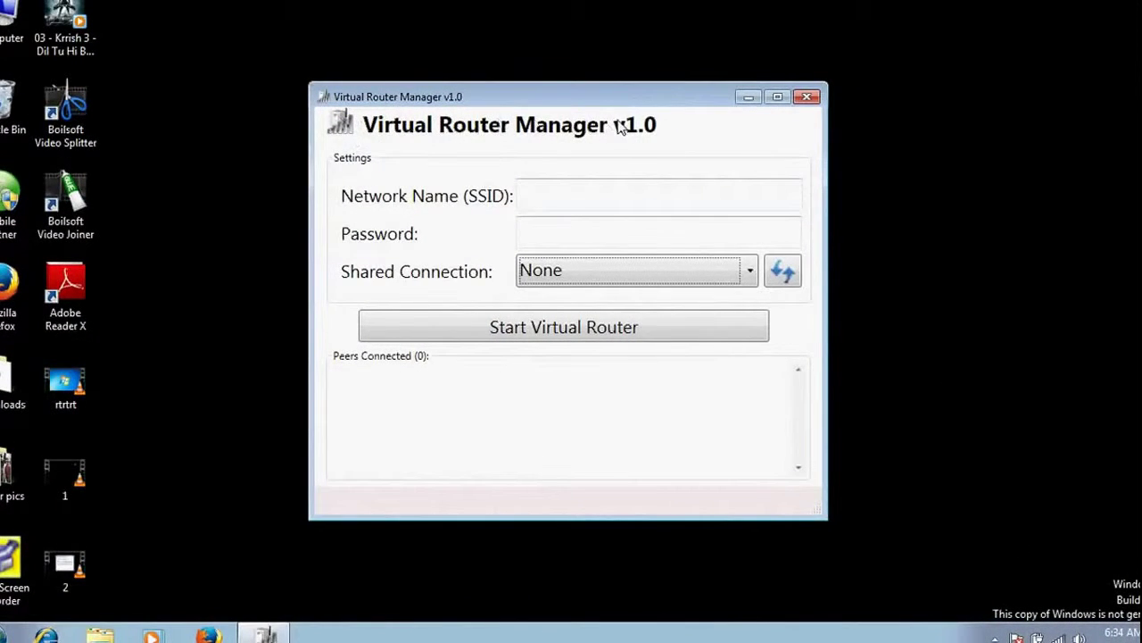
- Enter 'my laptop wifi' as the Network Name (SSID) and type the hotspot password
left_click(576, 190)
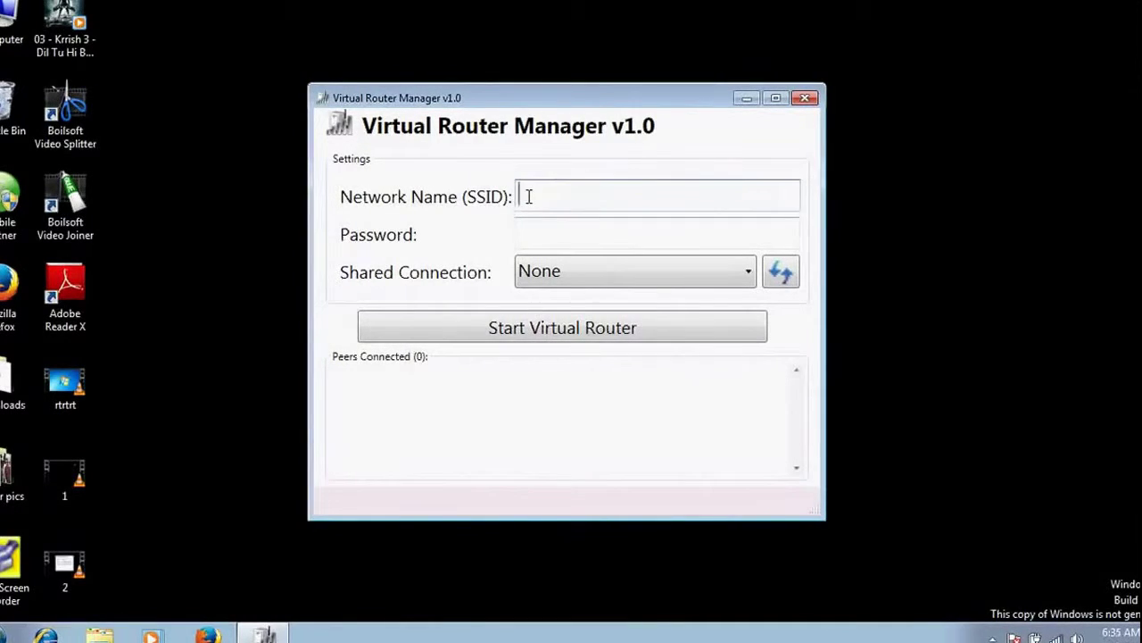
type("y laptop ")
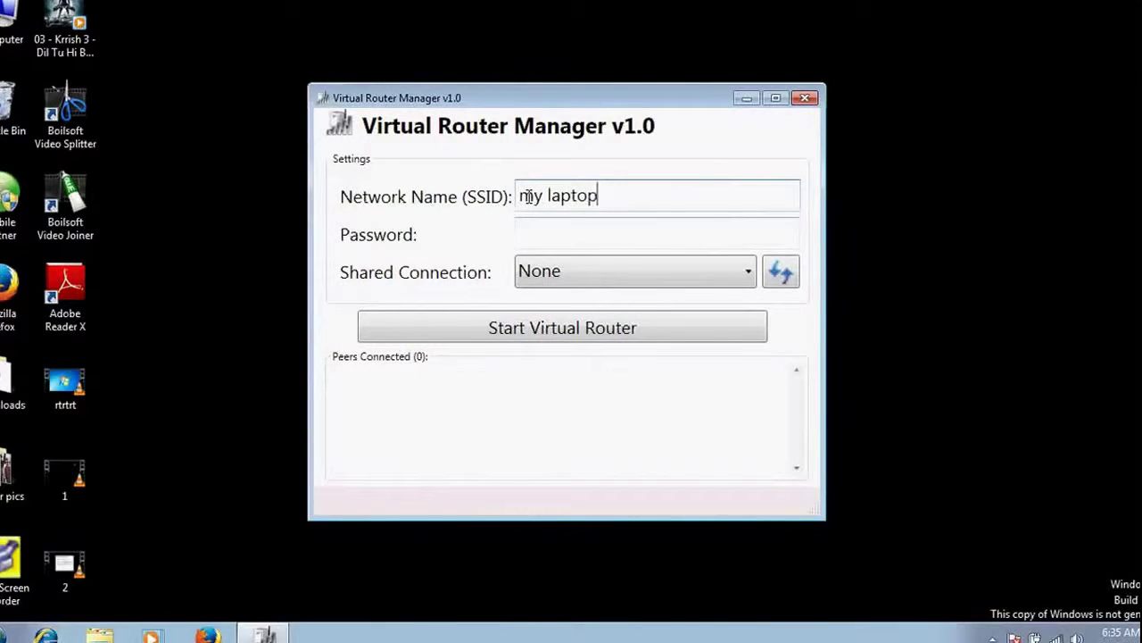
type("wifi")
left_click(575, 239)
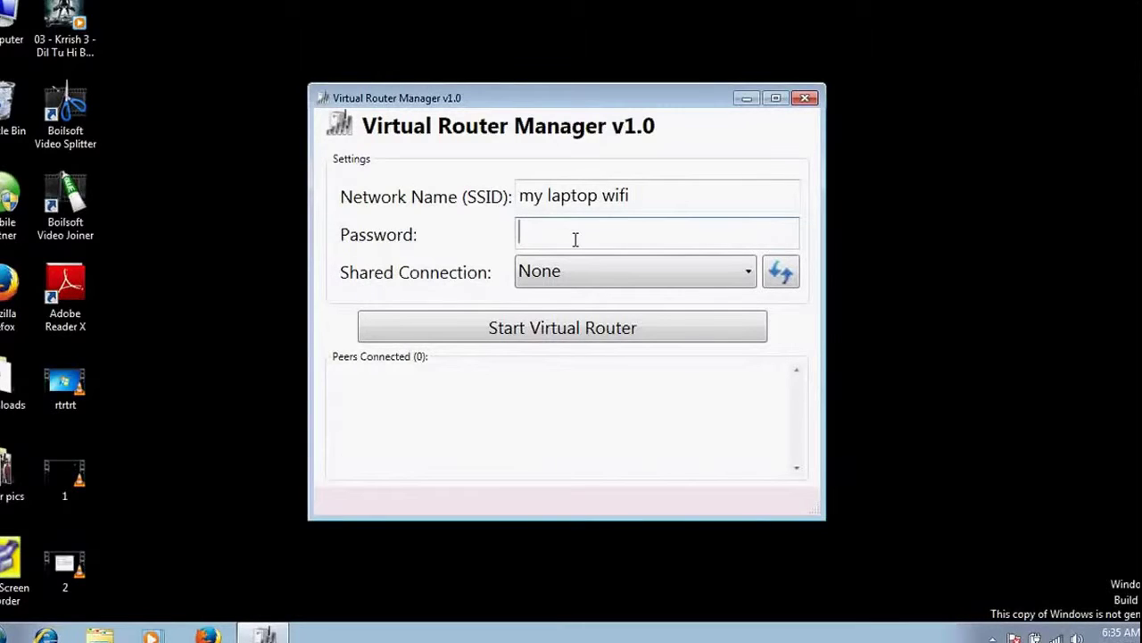
type("123456789")
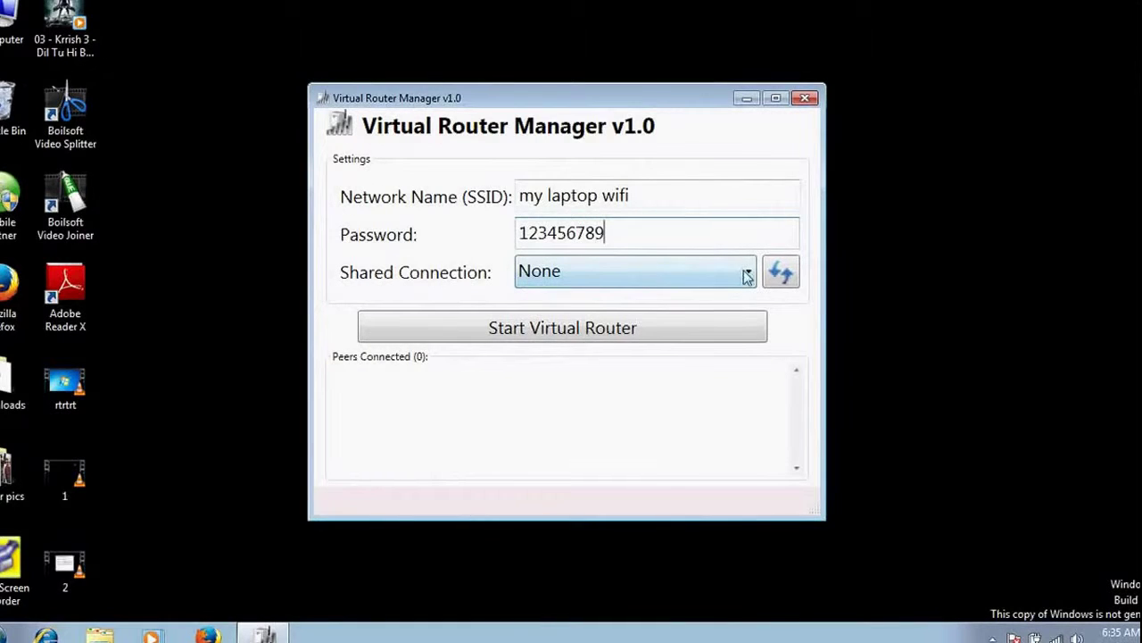
- Browse the shareable connections list and check the tray for the connected mobile broadband network
left_click(610, 275)
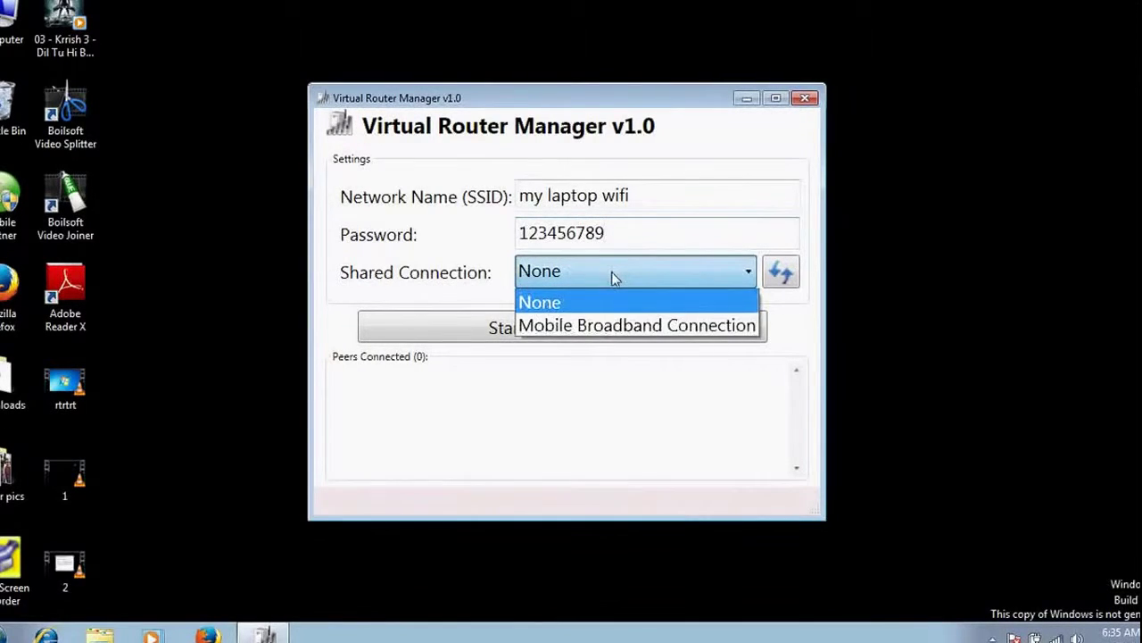
left_click(611, 271)
left_click(694, 273)
left_click(714, 276)
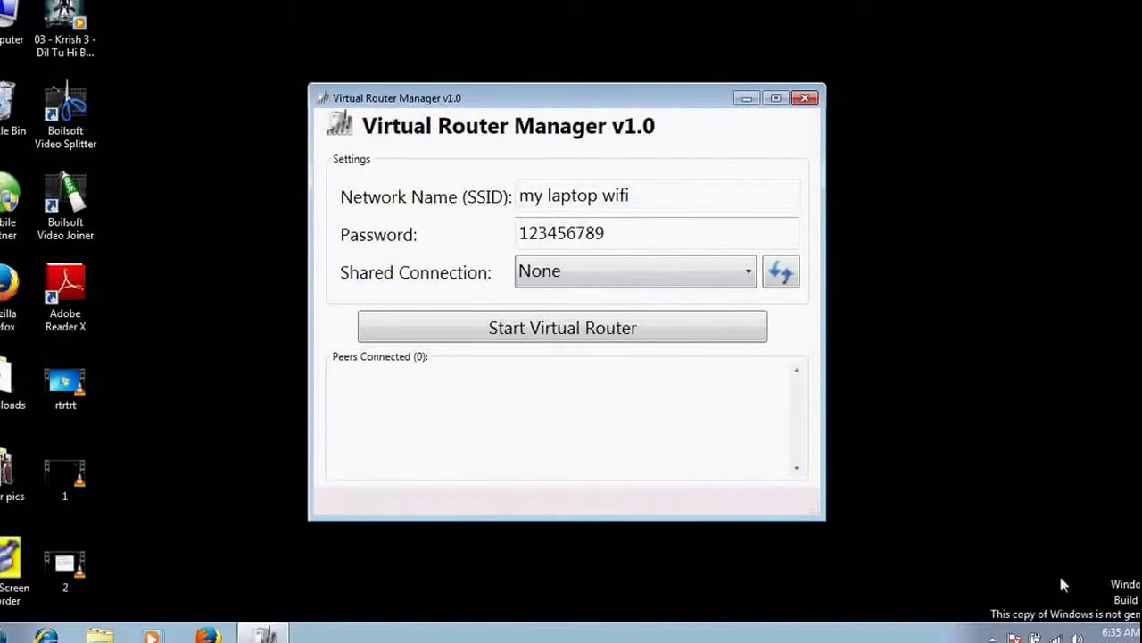
left_click(1055, 638)
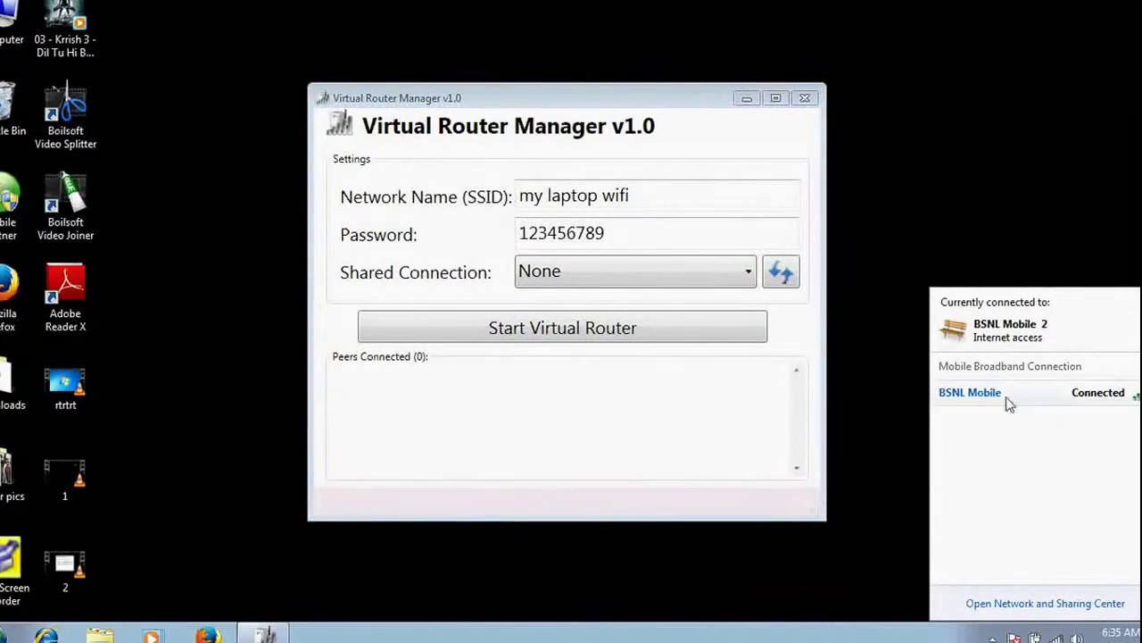
mouse_move(1024, 404)
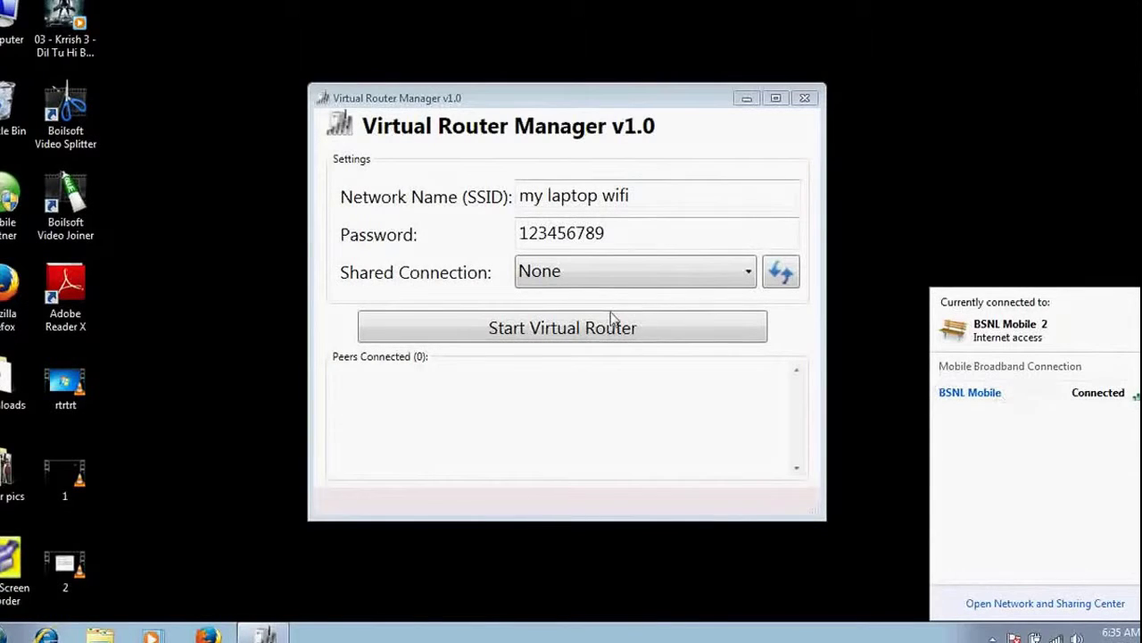
- After rechecking the active network, choose Mobile Broadband Connection as the shared connection
left_click(621, 279)
left_click(621, 279)
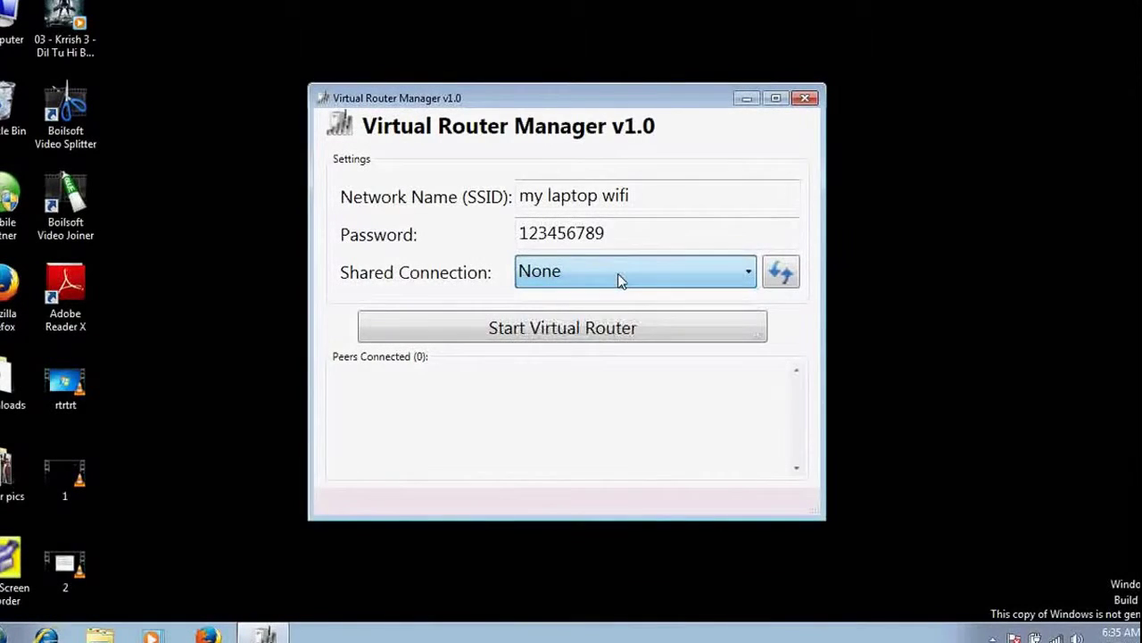
left_click(621, 279)
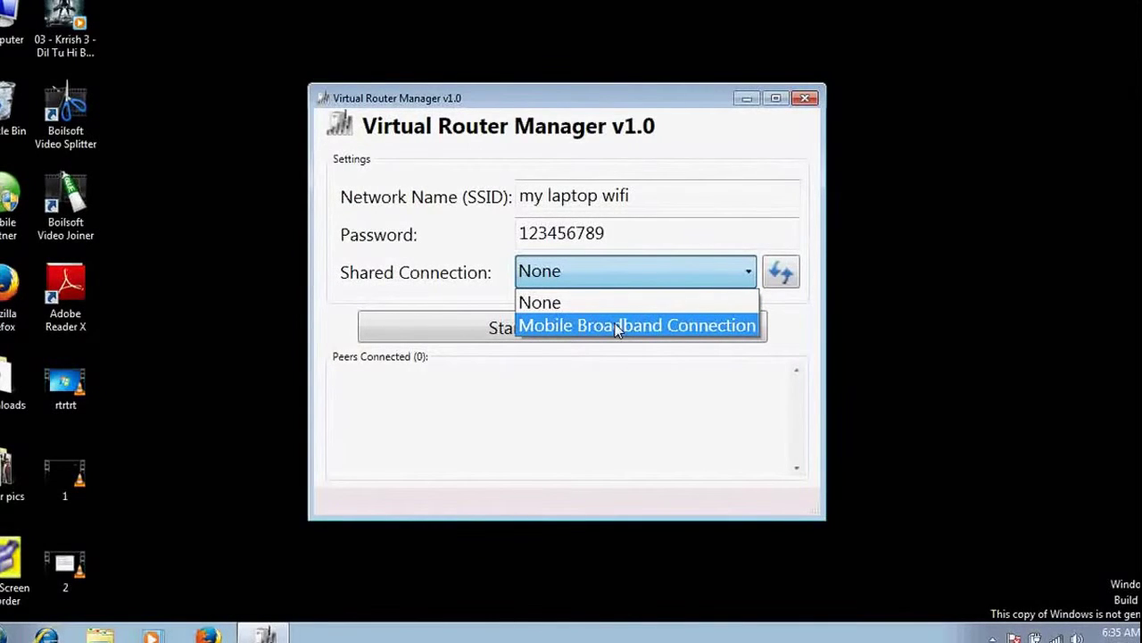
key("Up")
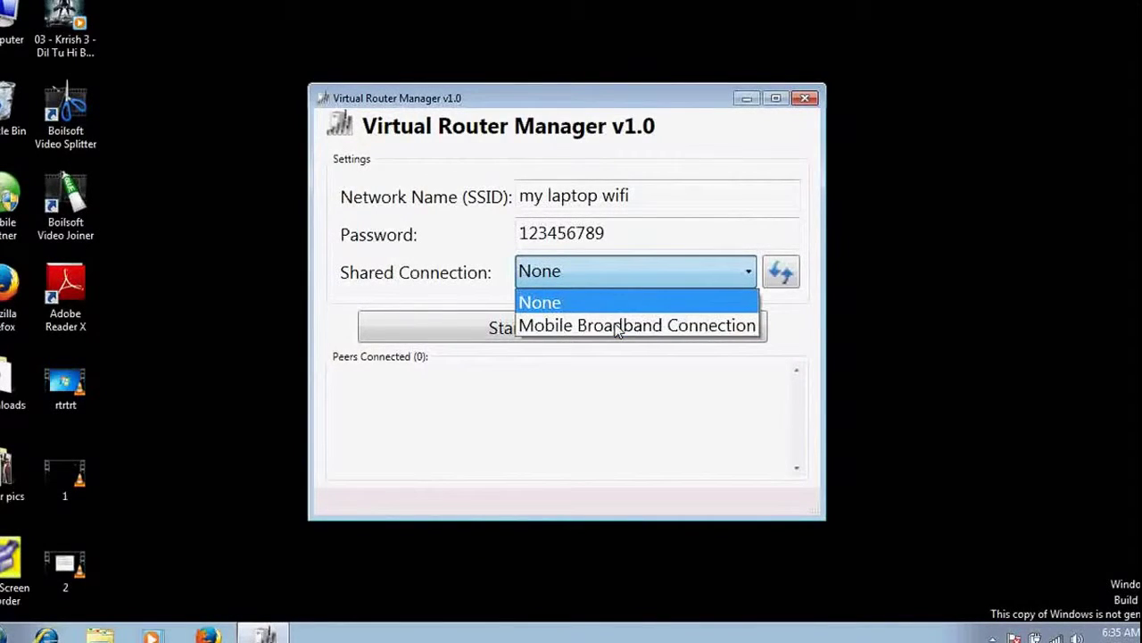
left_click(991, 316)
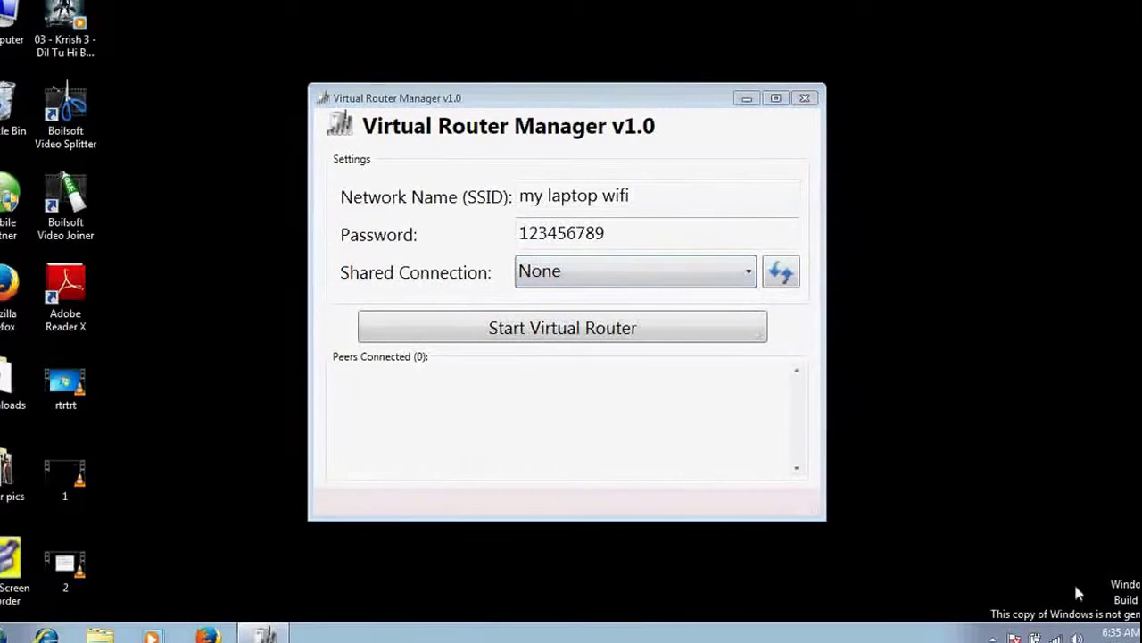
left_click(1056, 637)
mouse_move(948, 394)
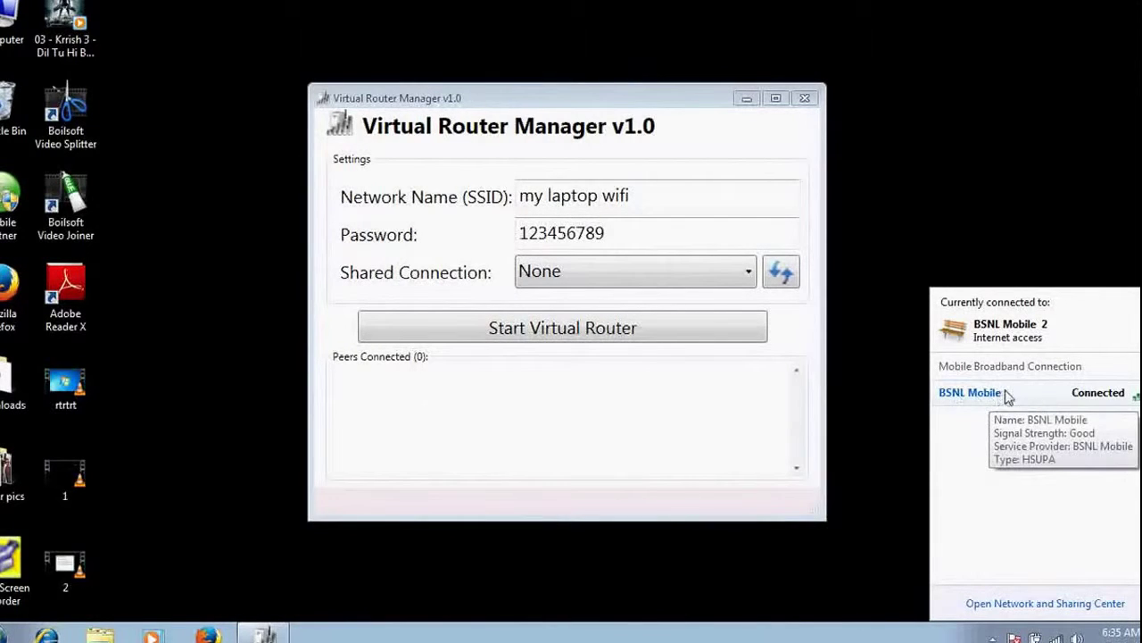
left_click(591, 289)
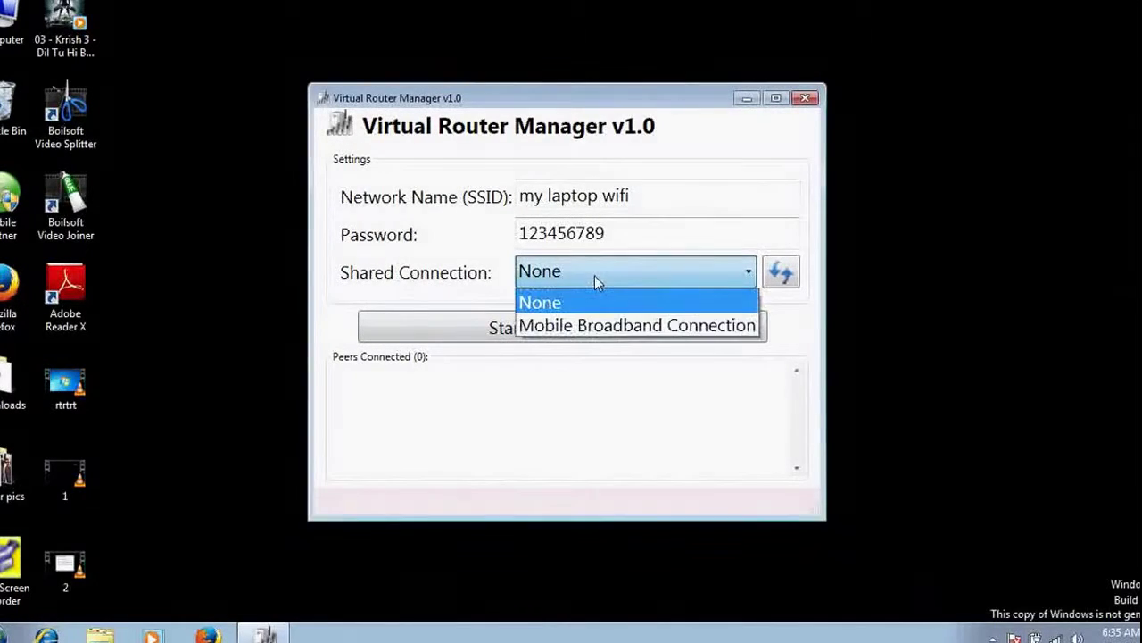
left_click(598, 323)
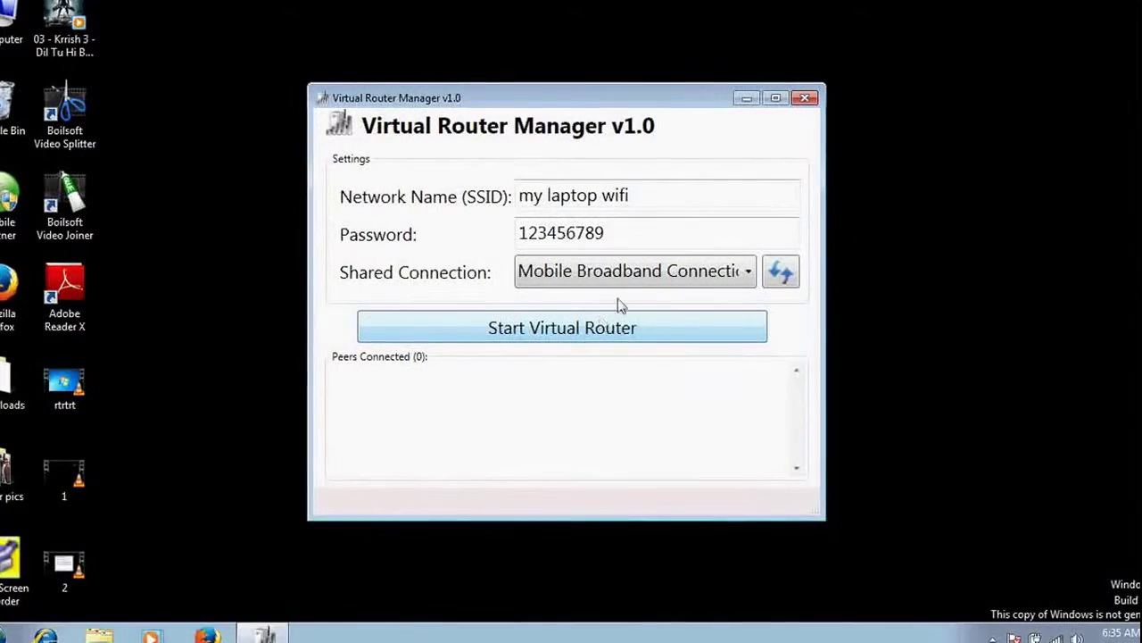
- Open the Network and Sharing Center from the tray and view all network adapters
left_click(1069, 634)
left_click(1046, 607)
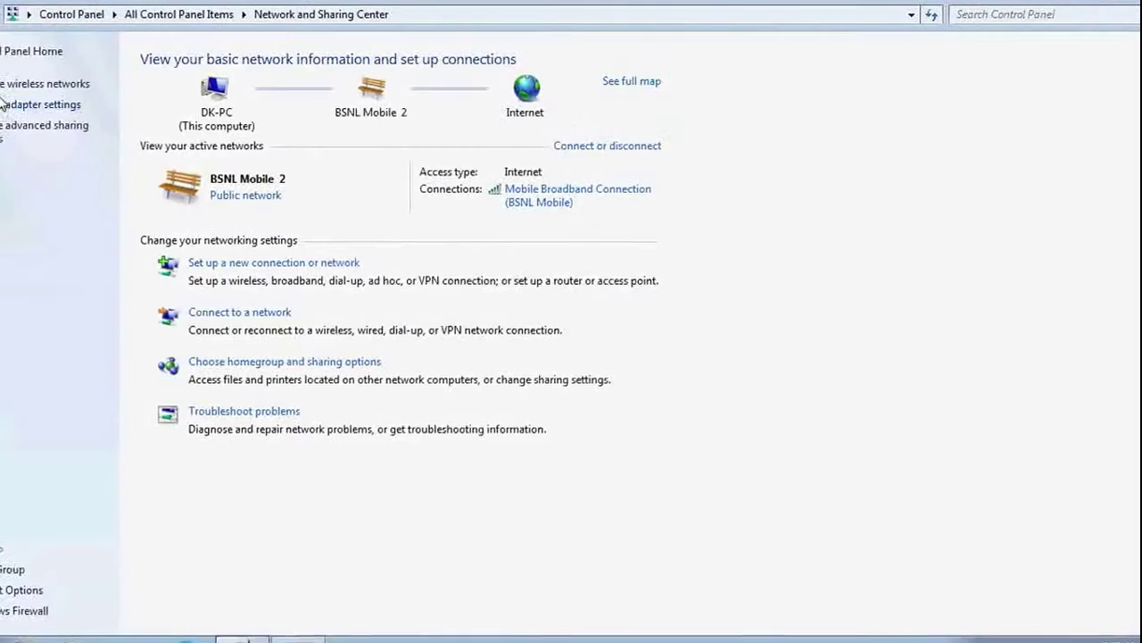
left_click(7, 104)
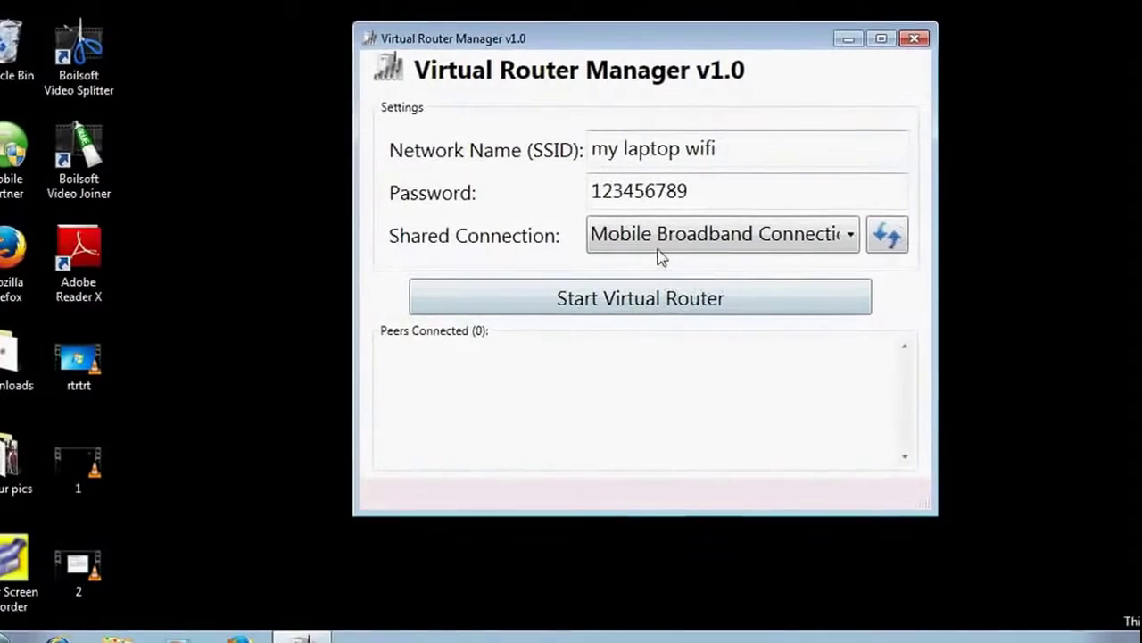
- Start the virtual router sharing Mobile Broadband Connection, then reopen the Network and Sharing Center
left_click(660, 245)
left_click(678, 246)
left_click(732, 297)
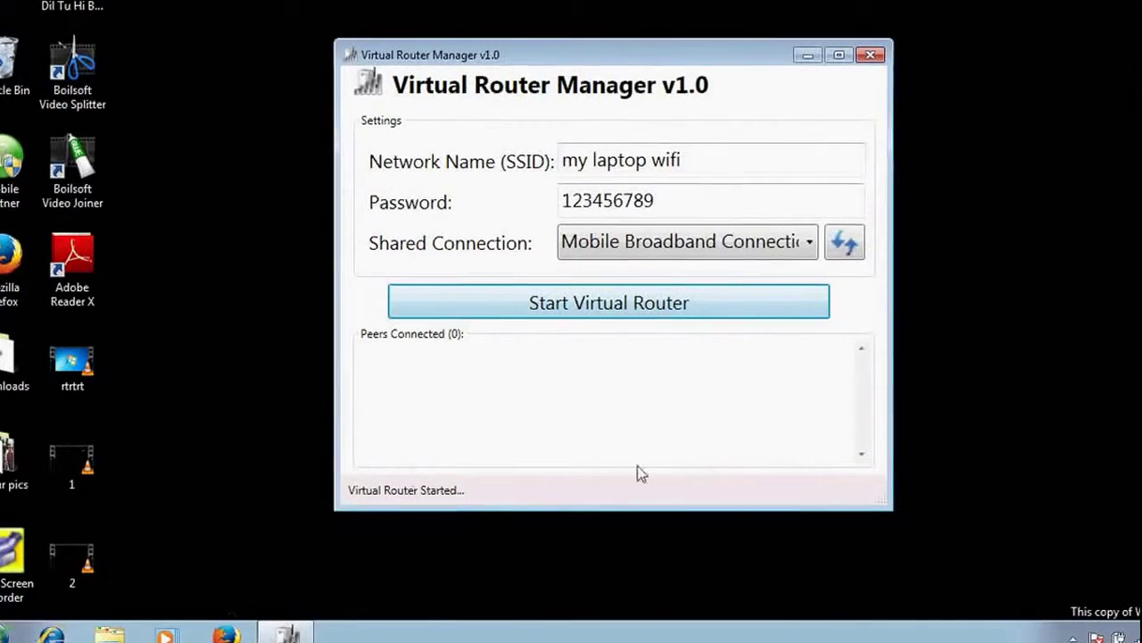
left_click(1117, 637)
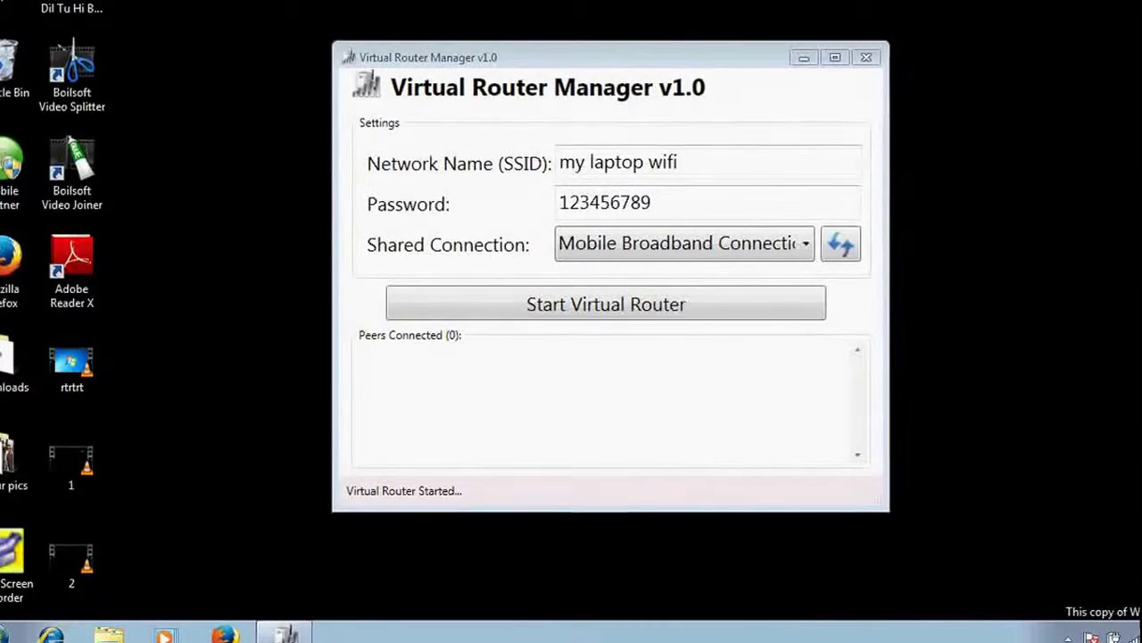
left_click(1122, 606)
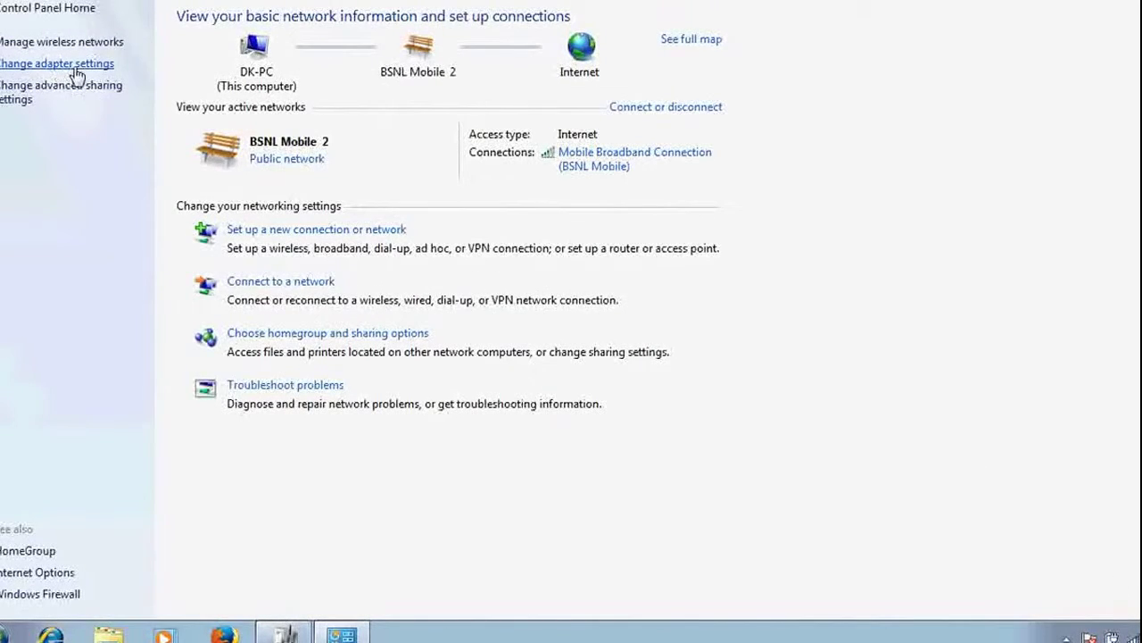
- Go to adapter settings and open the Mobile Broadband Connection Status dialog
left_click(83, 71)
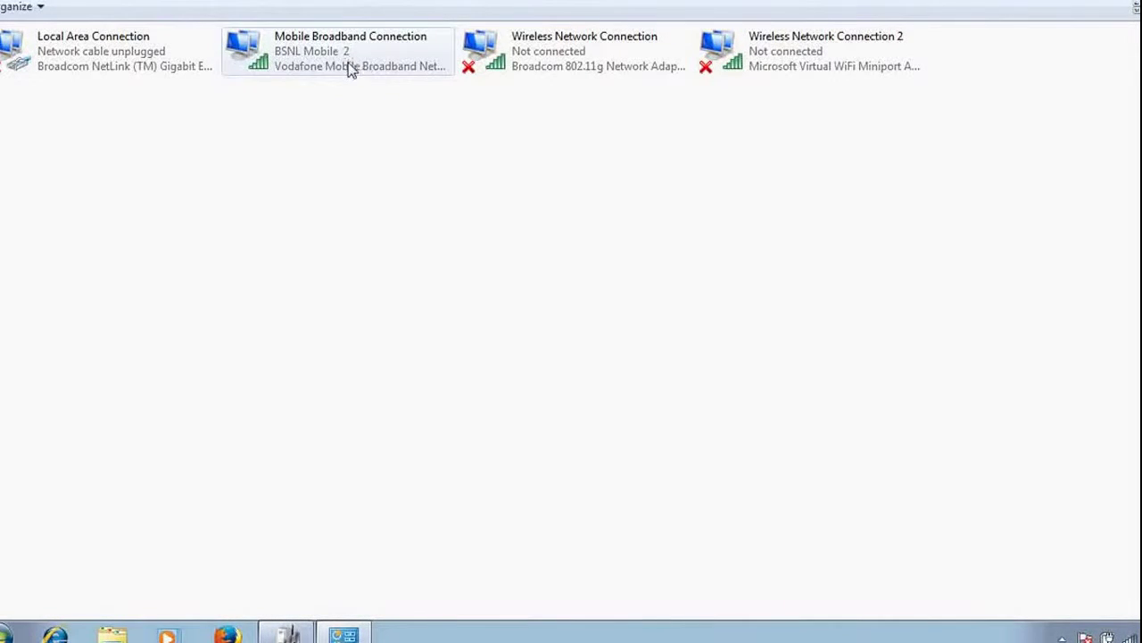
left_click(1130, 637)
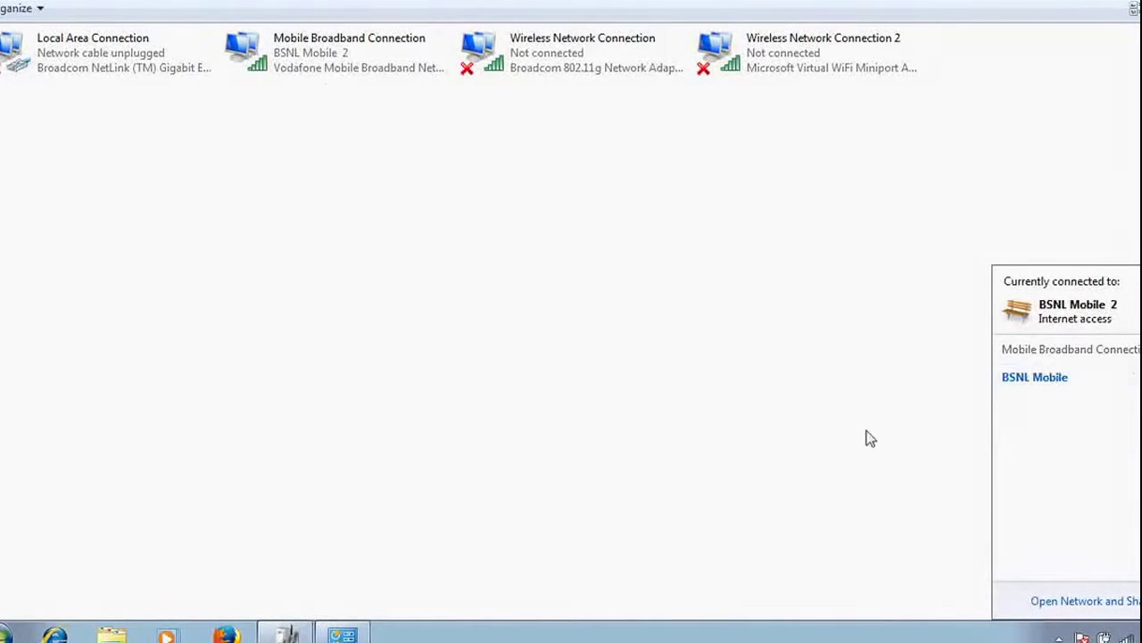
double_click(312, 43)
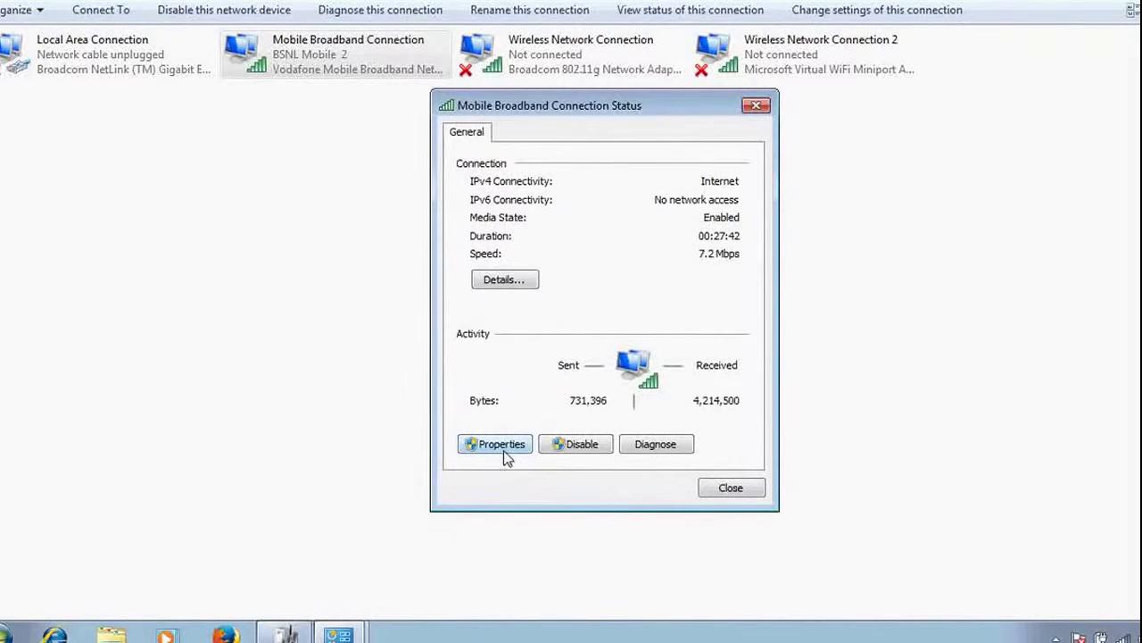
- In Mobile Broadband Connection's Sharing properties, allow sharing with Wireless Network Connection 2 and apply
left_click(505, 444)
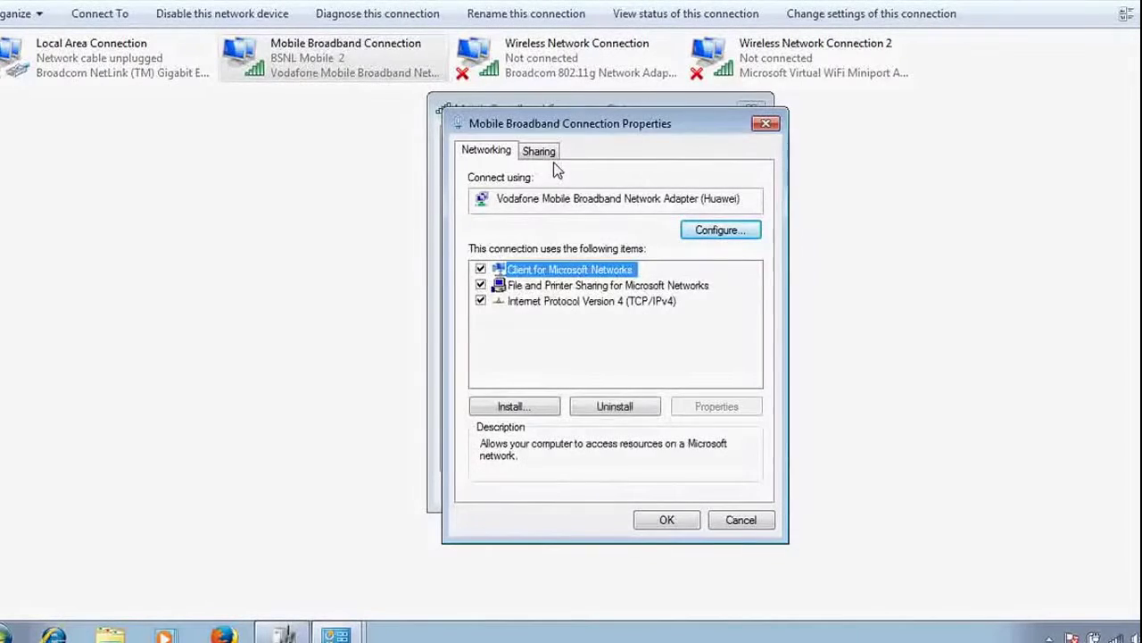
left_click(540, 152)
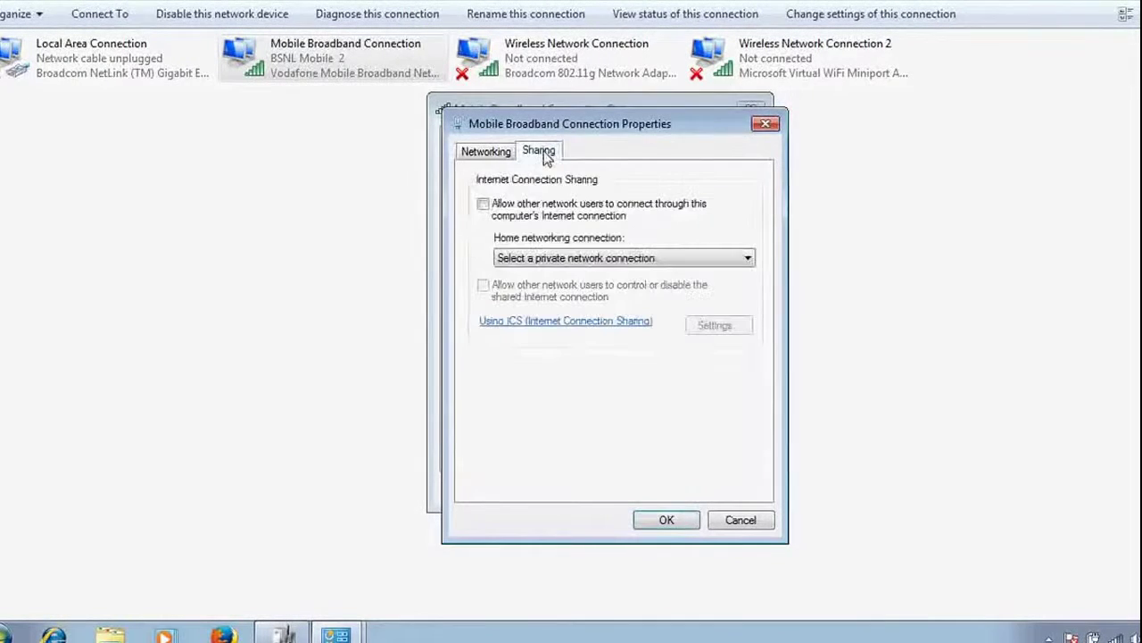
left_click(483, 205)
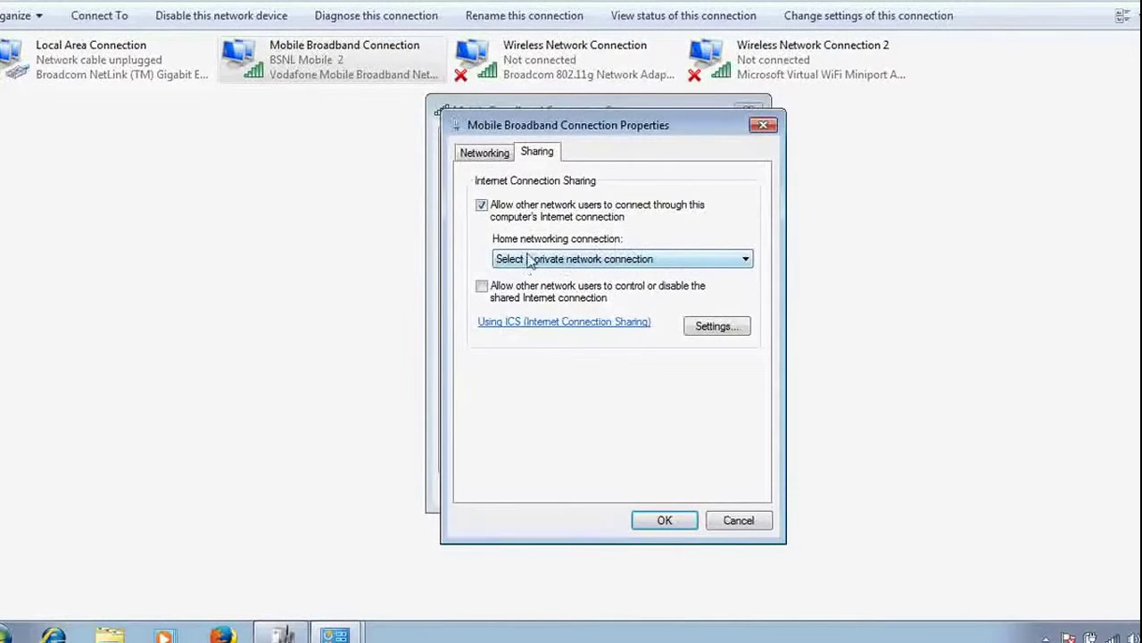
left_click(613, 259)
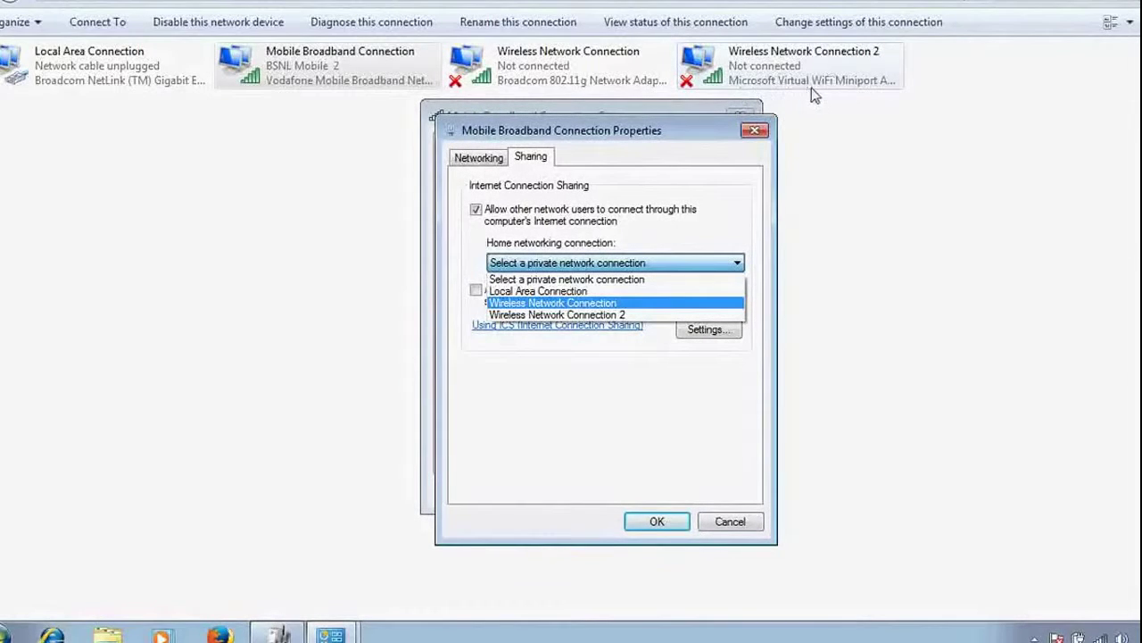
left_click(559, 315)
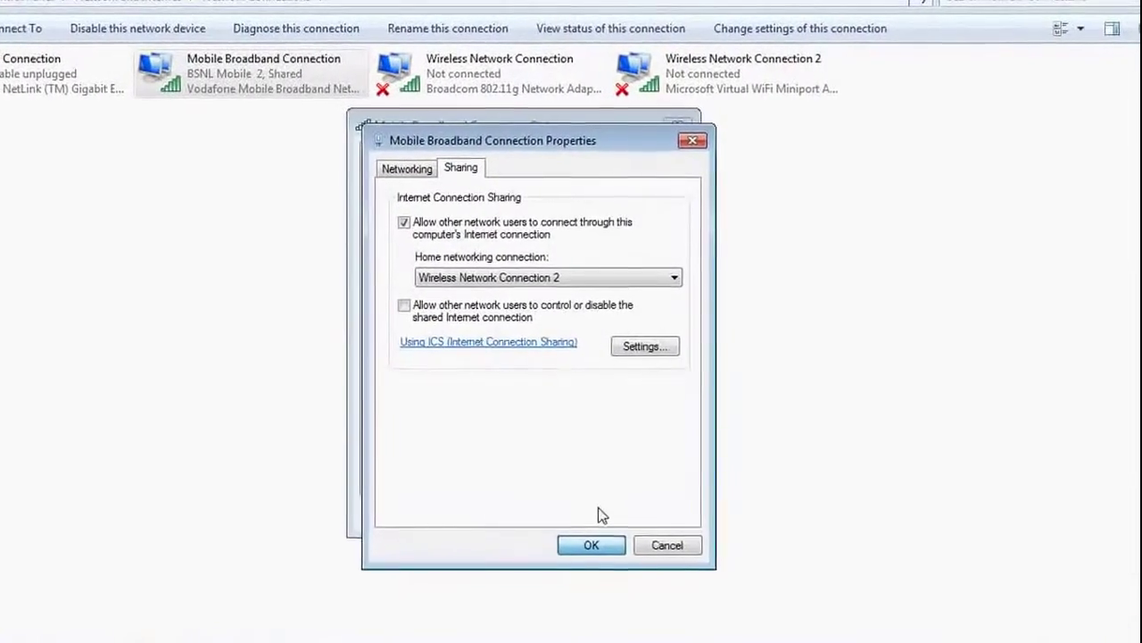
left_click(590, 546)
- Close the connection status and refresh the desktop repeatedly until the router shows Stop Virtual Router
left_click(656, 518)
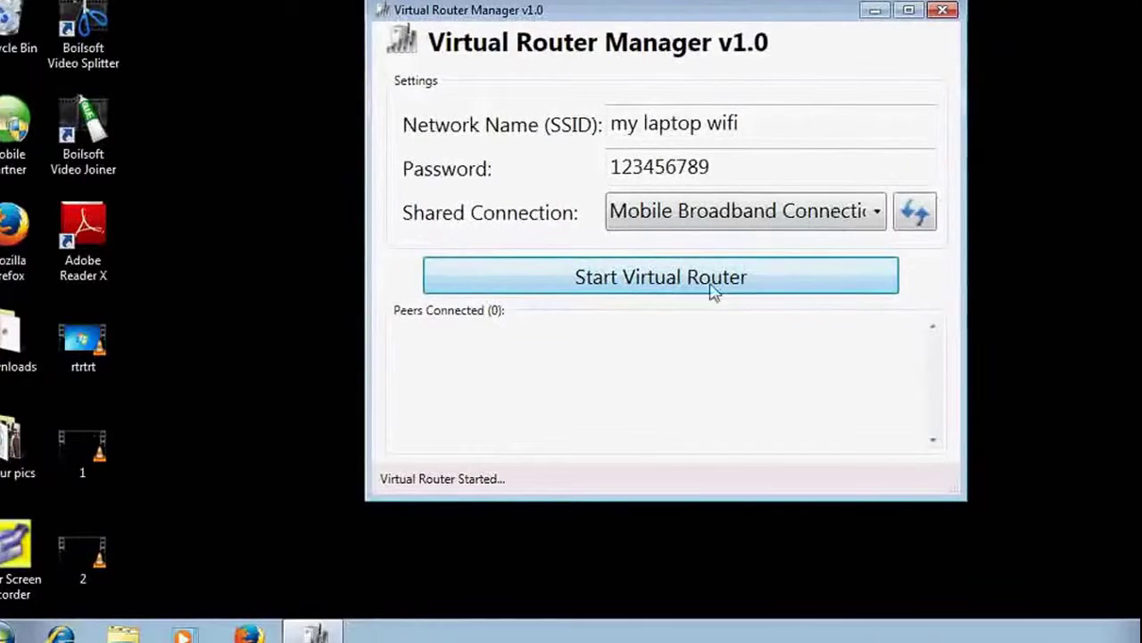
right_click(1080, 192)
left_click(1107, 248)
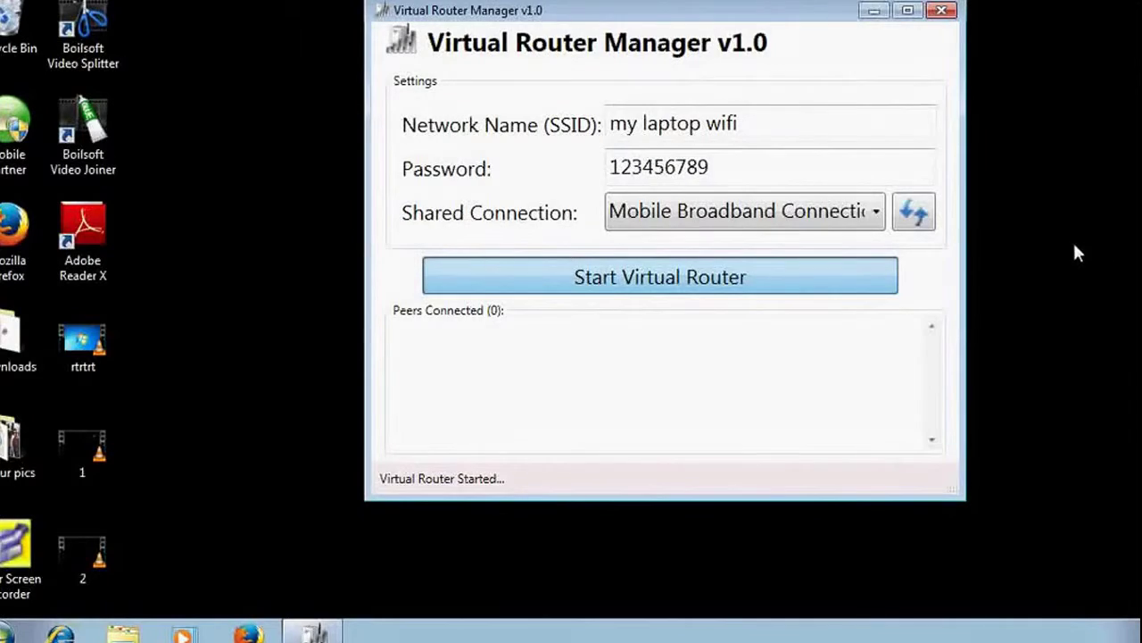
right_click(1075, 253)
left_click(1107, 300)
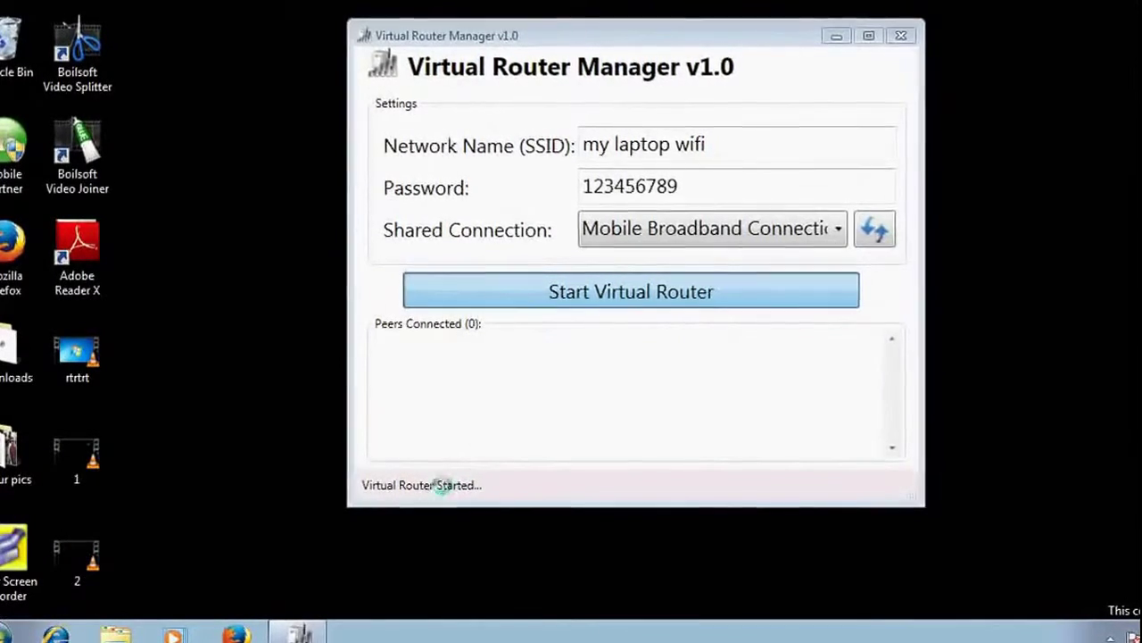
right_click(1008, 302)
left_click(1029, 326)
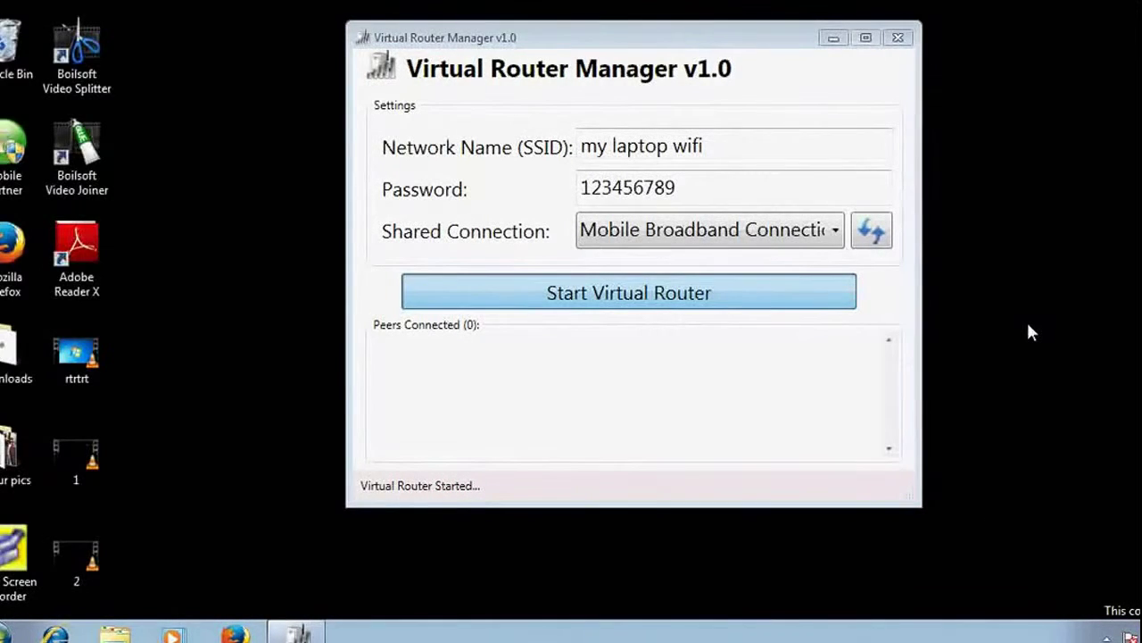
right_click(997, 266)
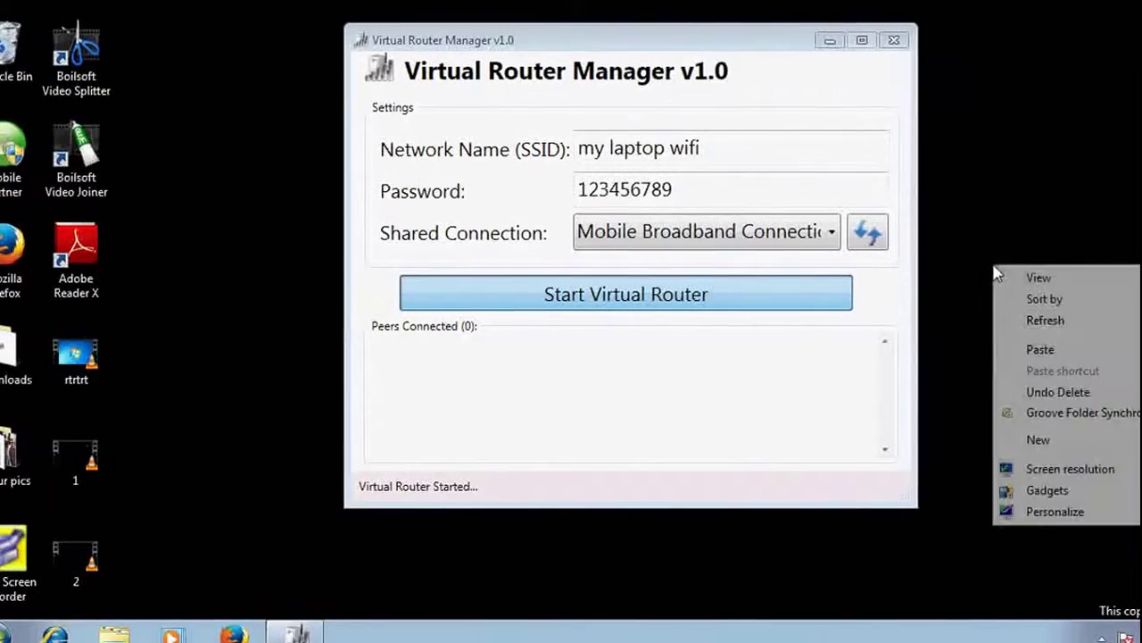
left_click(1043, 321)
right_click(1061, 230)
left_click(1059, 271)
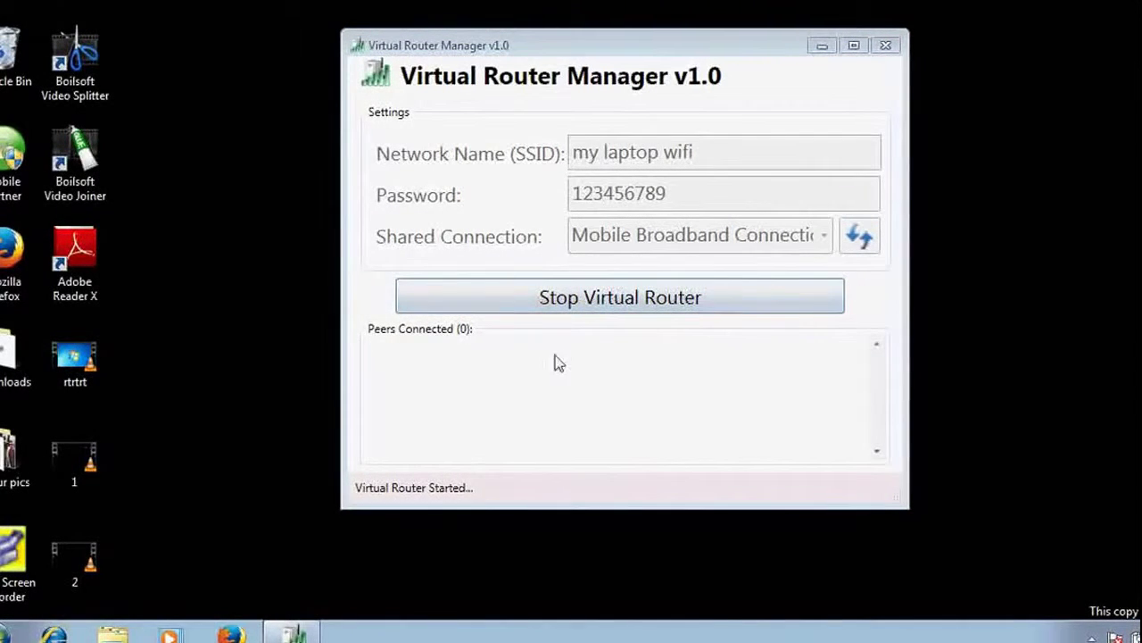
left_click(1136, 636)
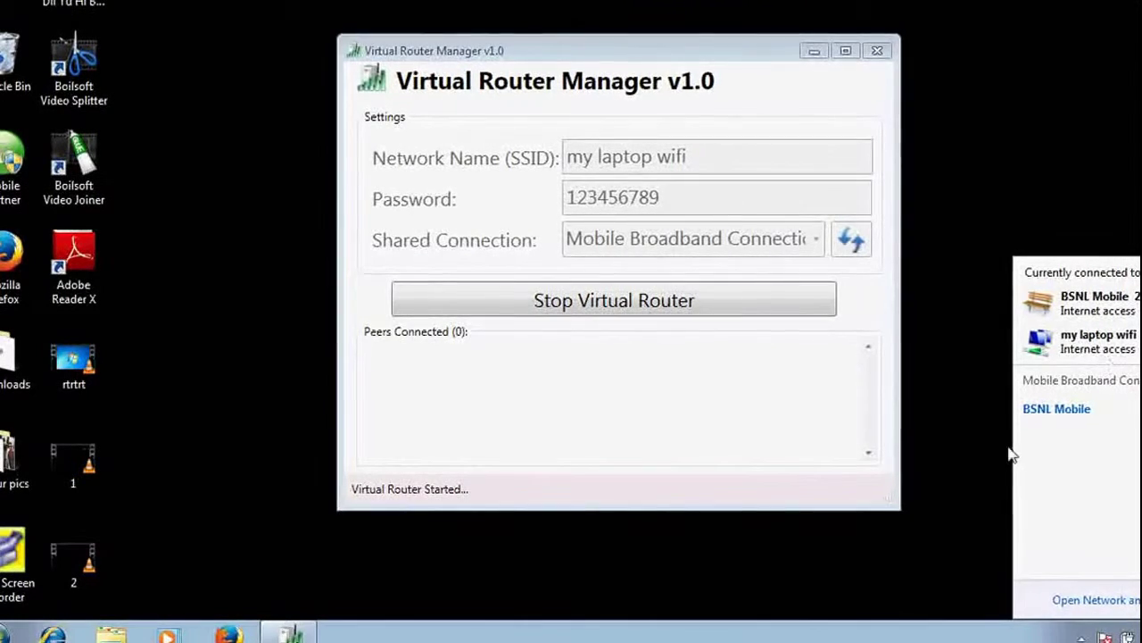
left_click(952, 451)
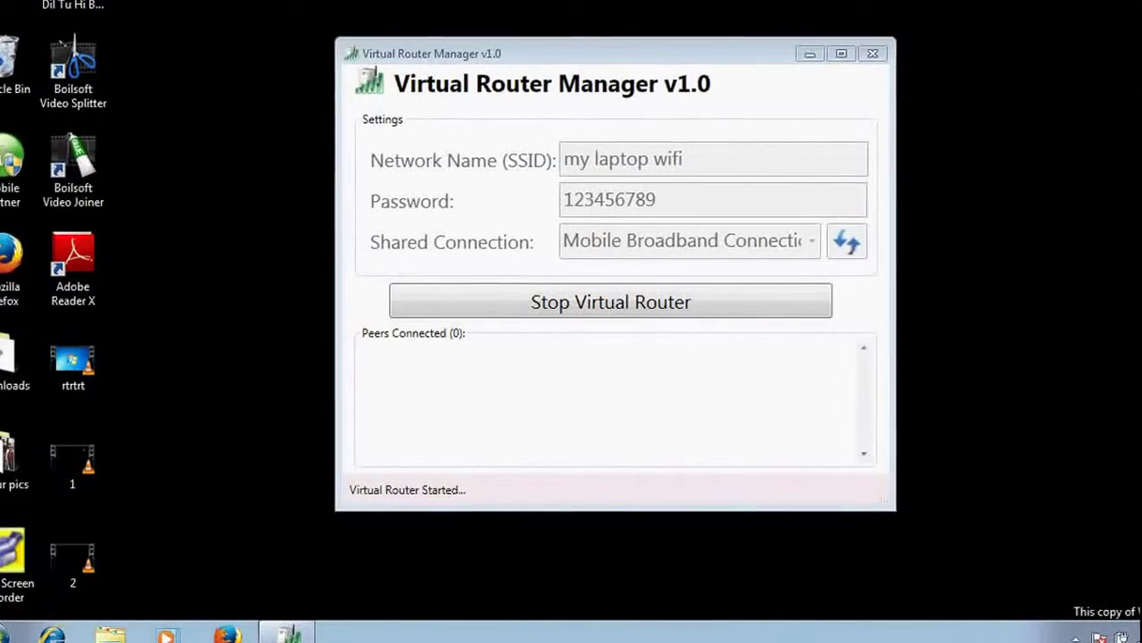
left_click(1098, 638)
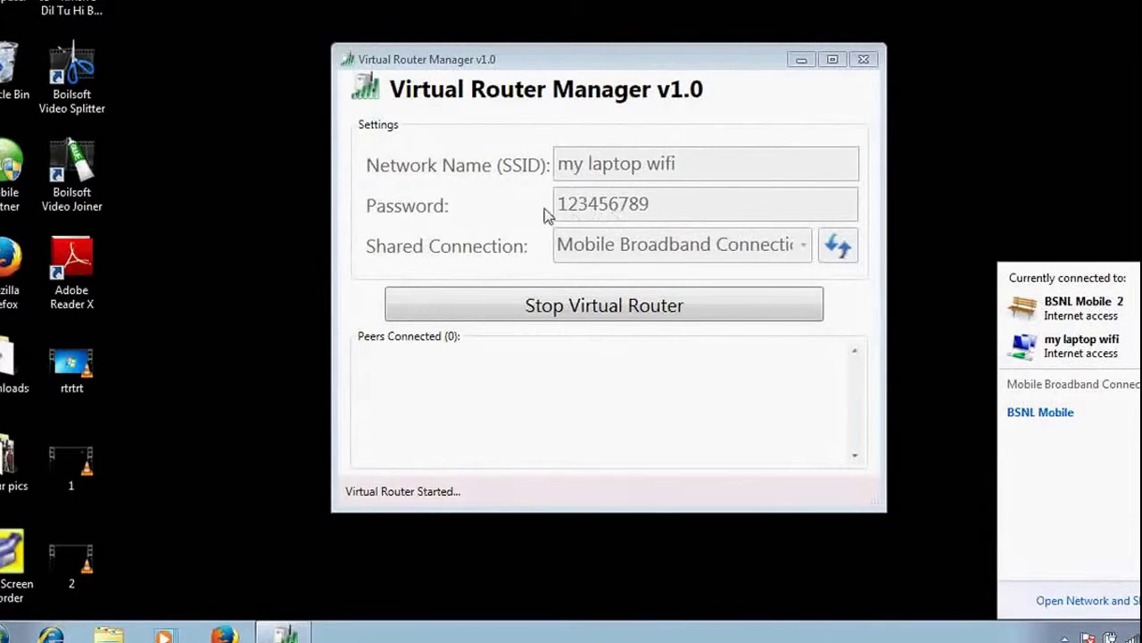
left_click(572, 219)
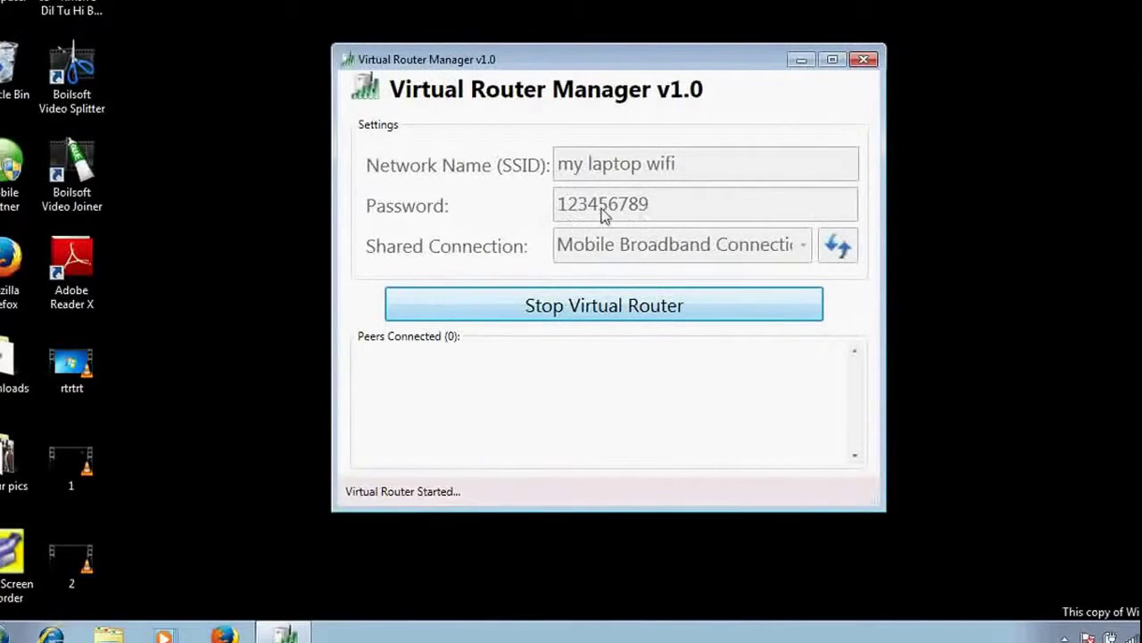